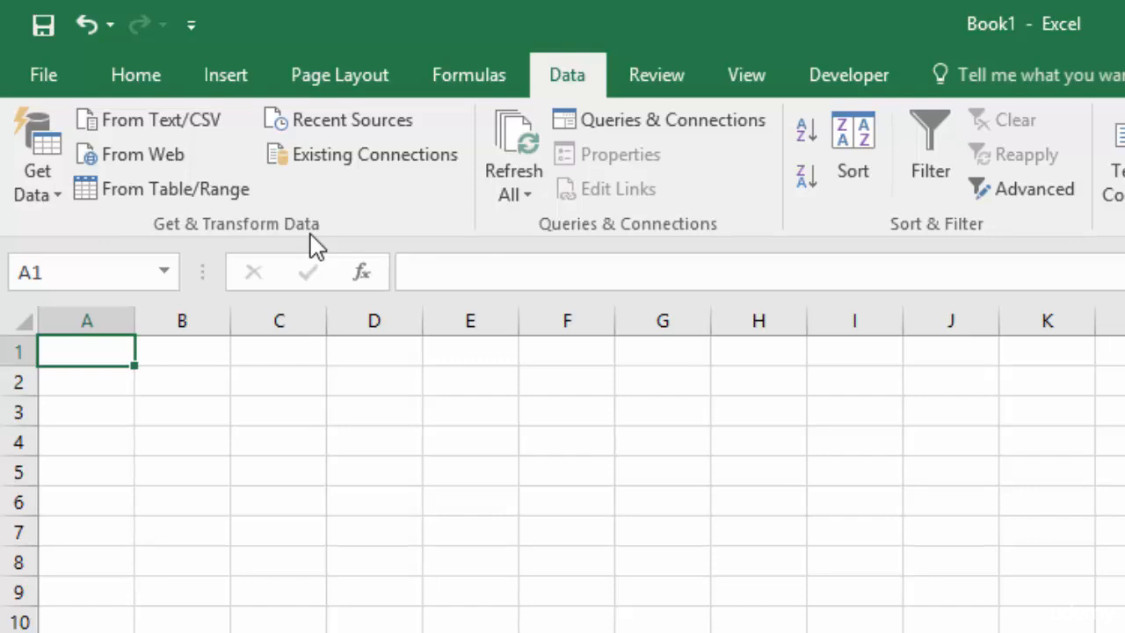
Examine how commas separate the fields in the tblEmployees text file in Notepad, and minimize the file.
click(153, 121)
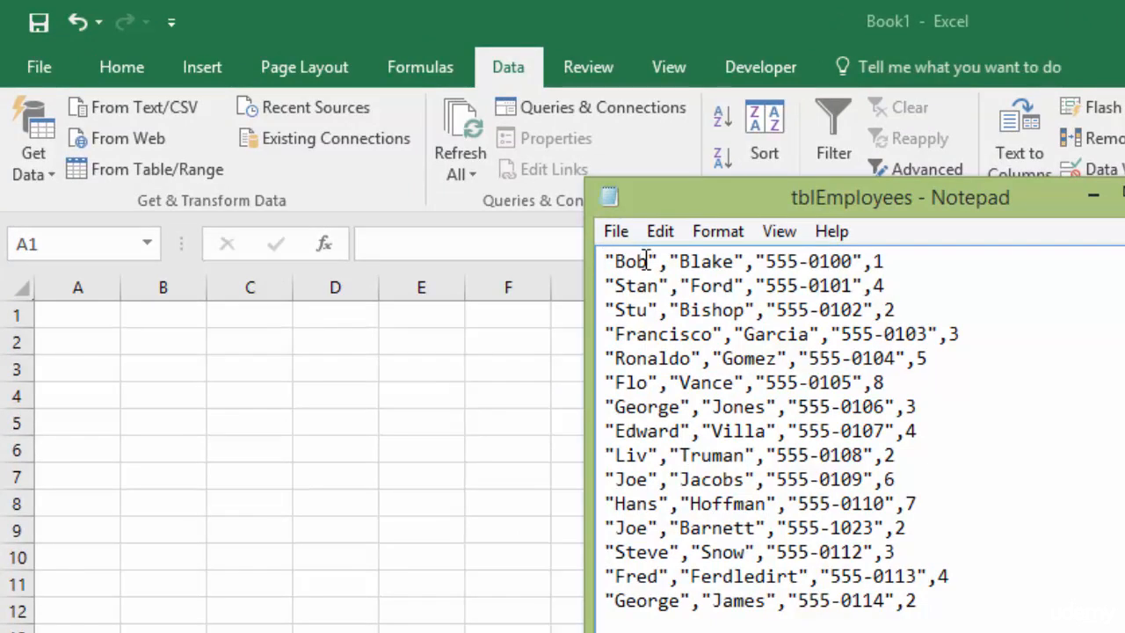
drag(648, 260, 614, 260)
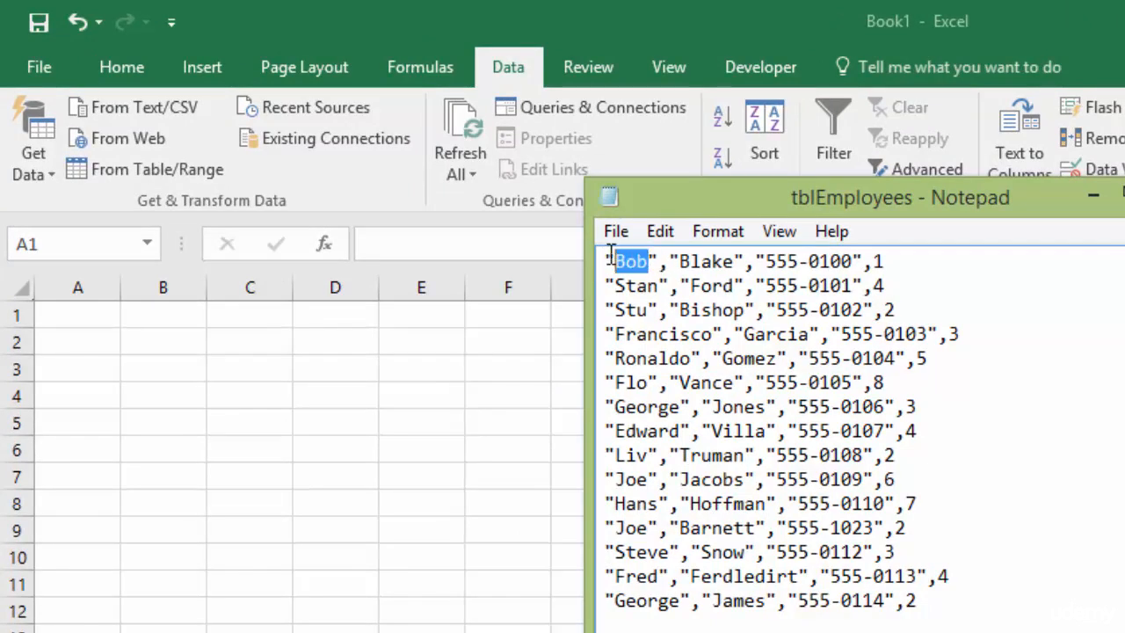
drag(658, 261, 665, 262)
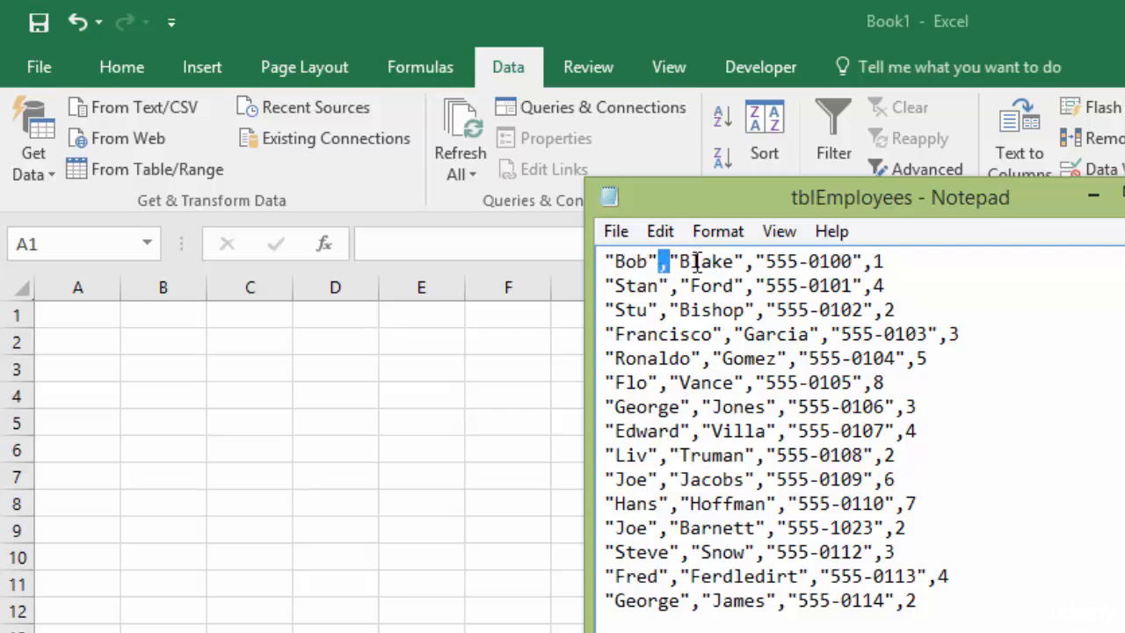
drag(743, 264, 754, 264)
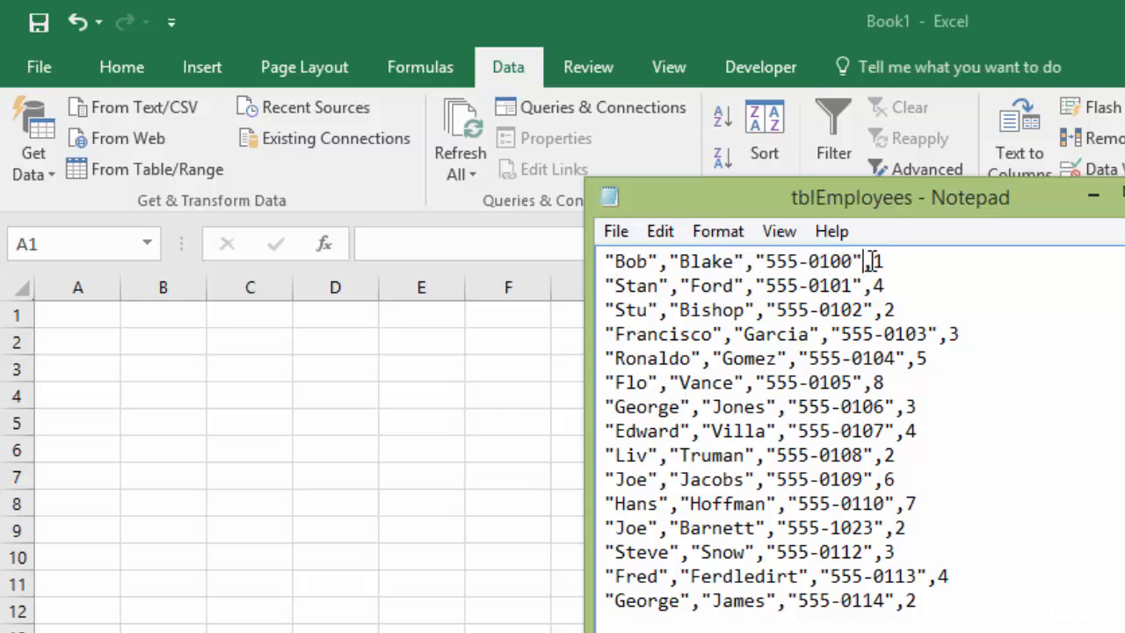
drag(863, 262, 885, 261)
drag(658, 310, 669, 309)
click(1094, 199)
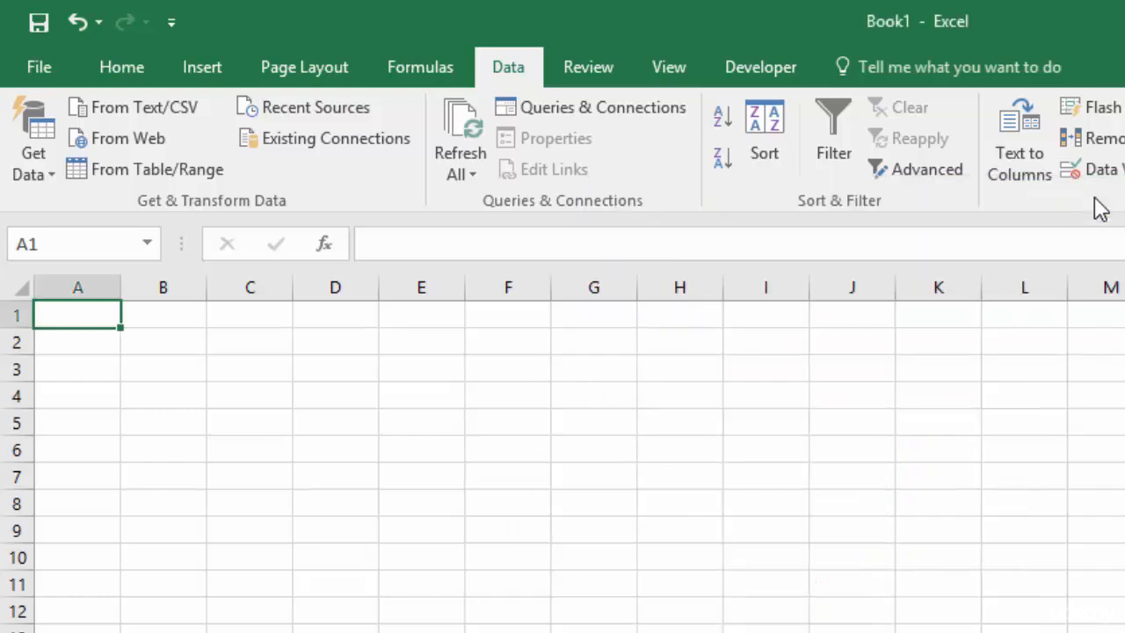
Start a text file import, search Documents for "txt" and open the tblEmployees text file.
click(123, 119)
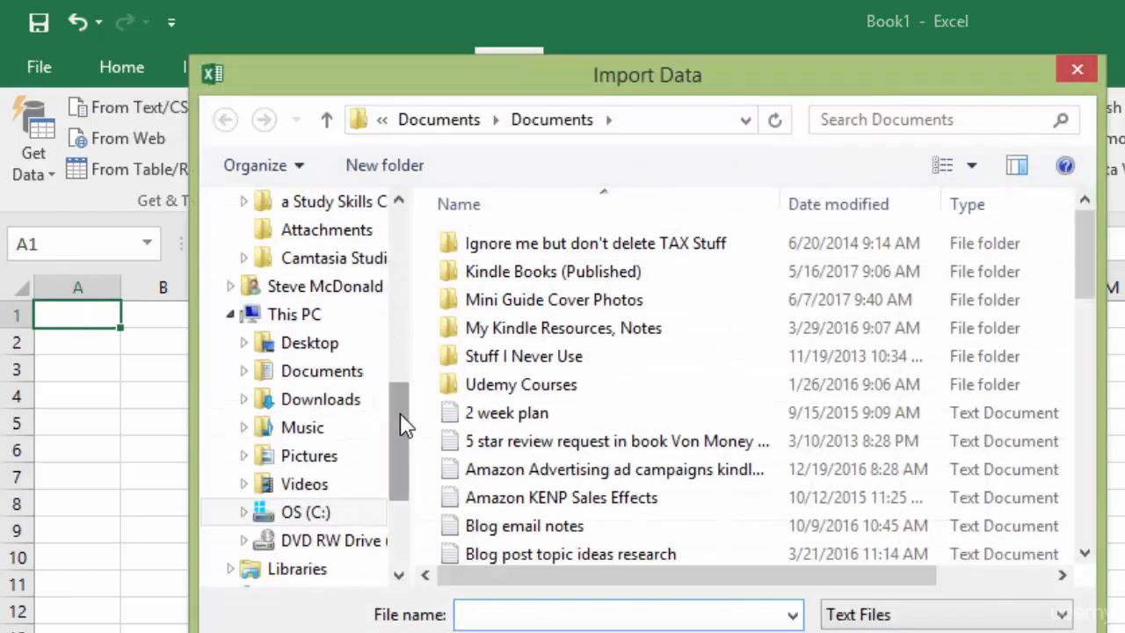
click(901, 121)
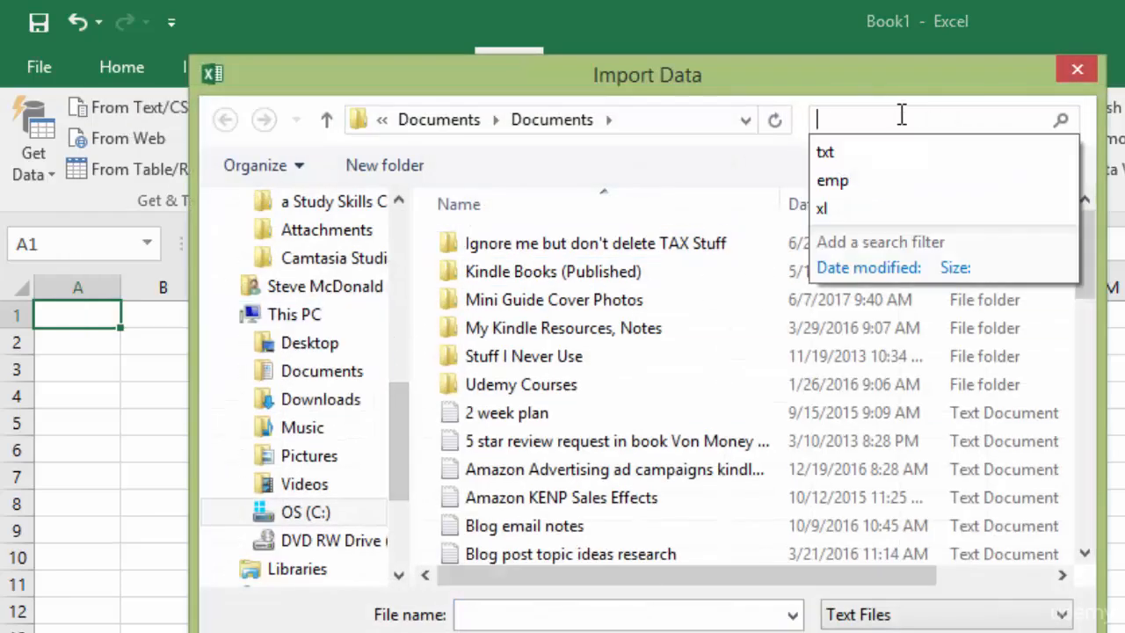
click(934, 154)
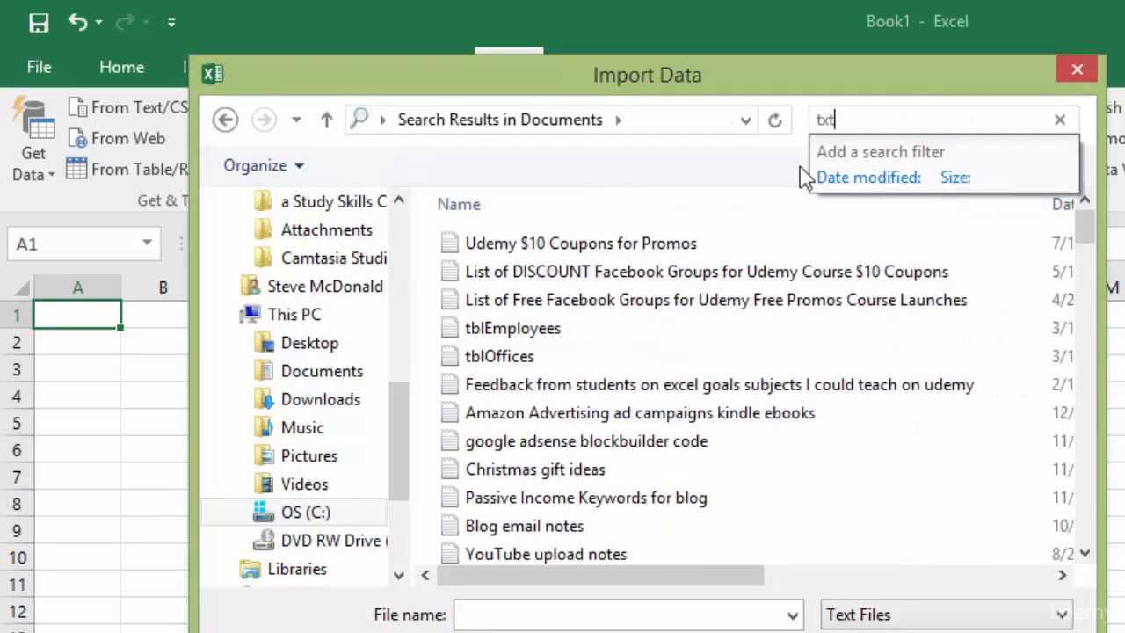
click(520, 341)
double_click(520, 332)
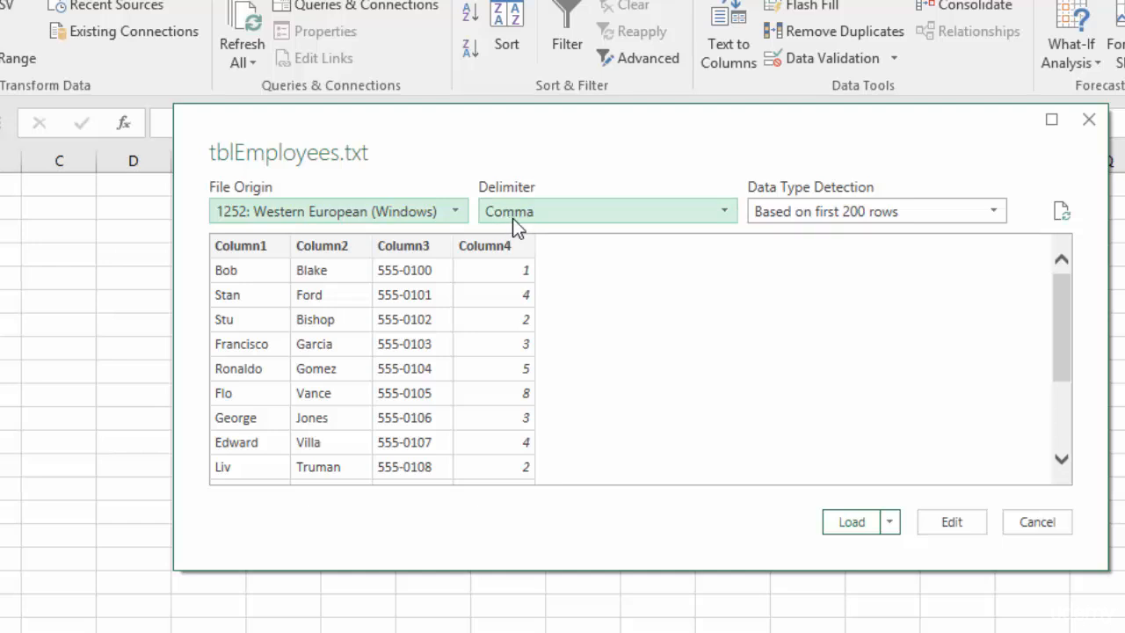
Preview the data split by the Colon delimiter, and restore the Comma delimiter.
click(727, 211)
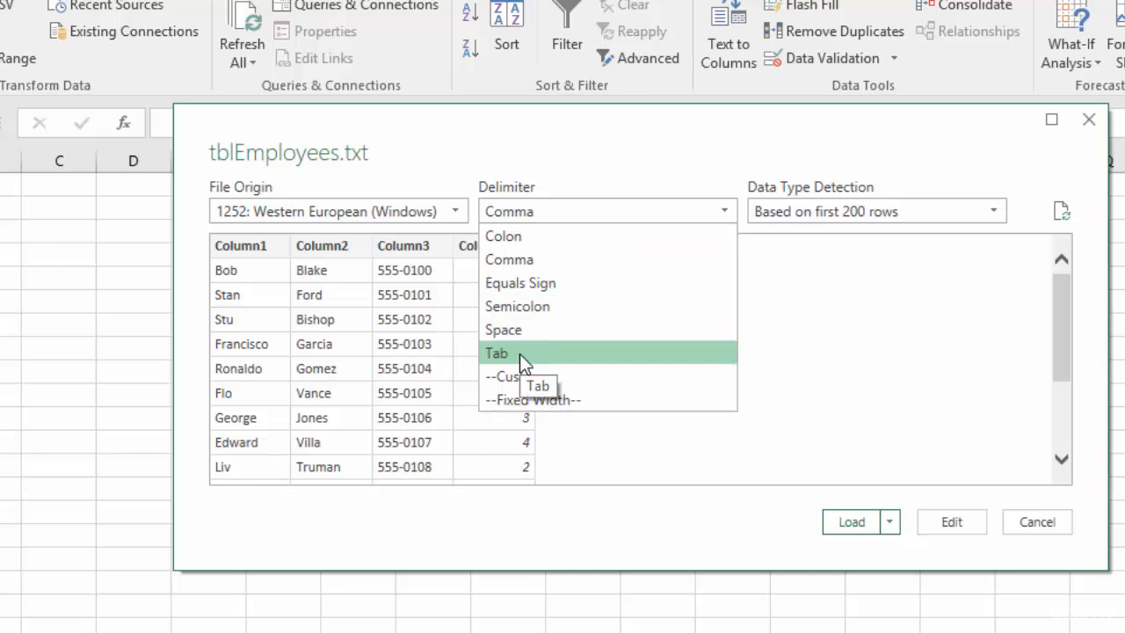
click(517, 237)
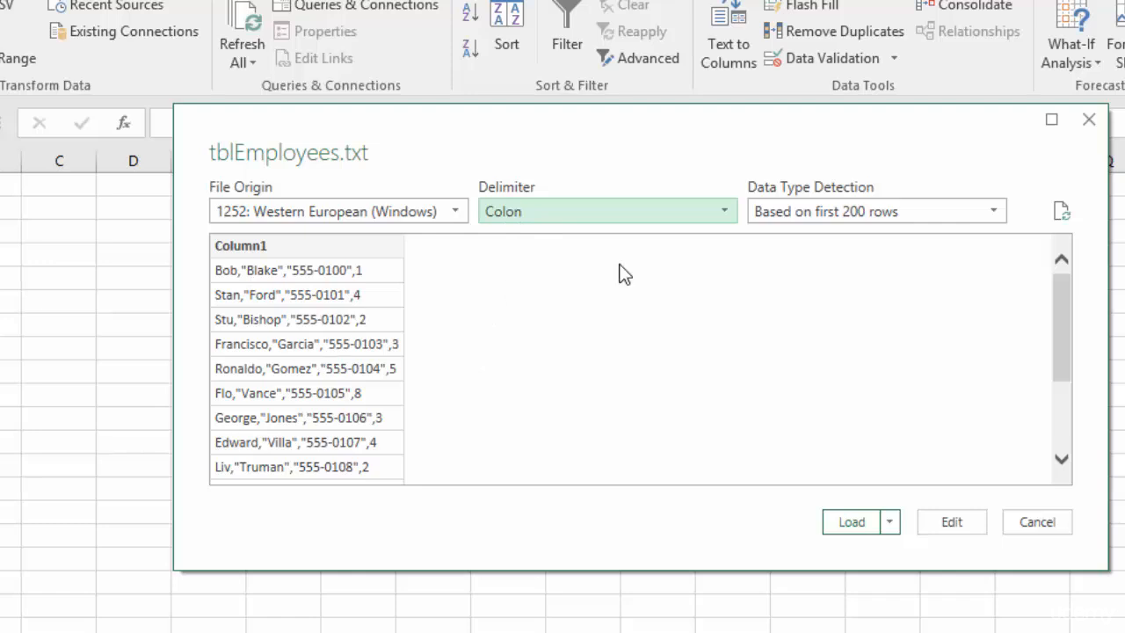
click(721, 213)
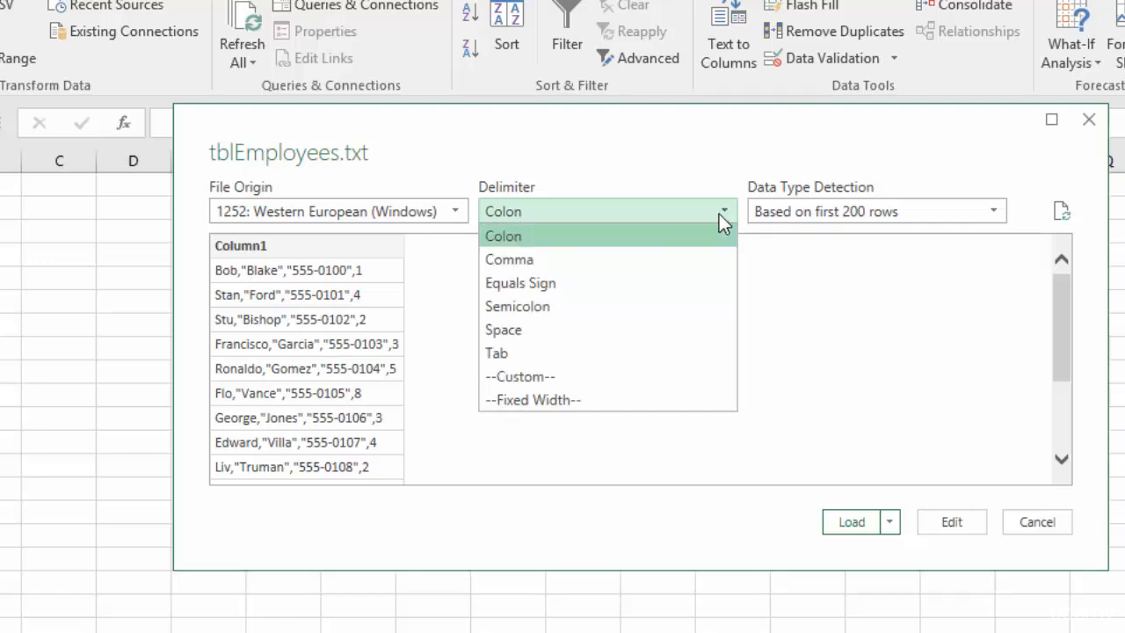
click(533, 264)
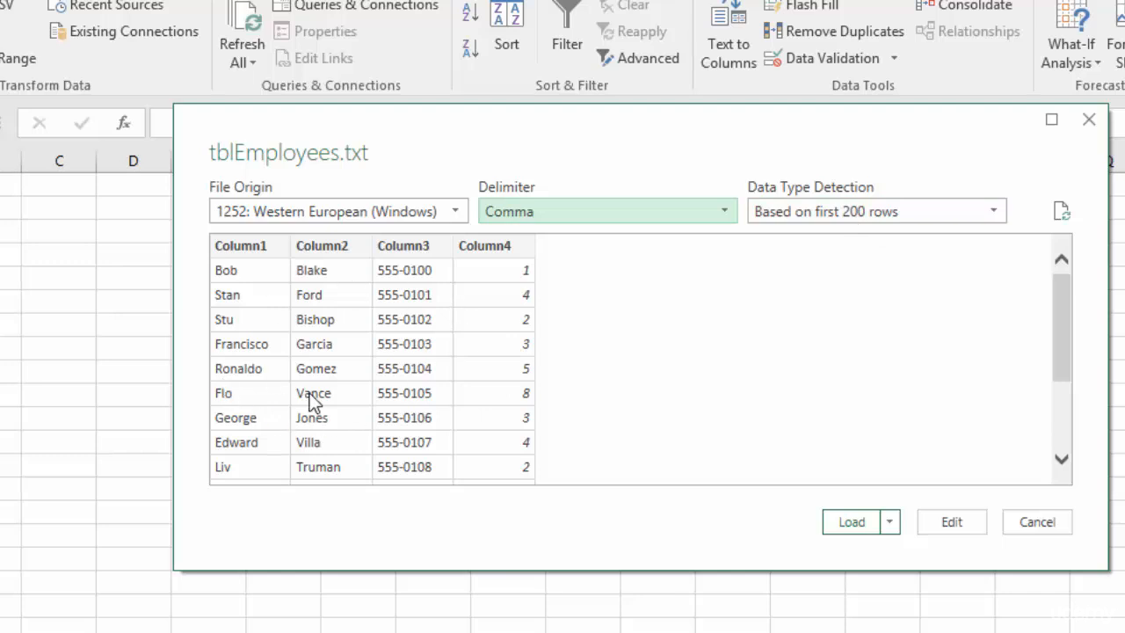
Base data type detection on the first 200 rows and open the load destination options.
click(1000, 215)
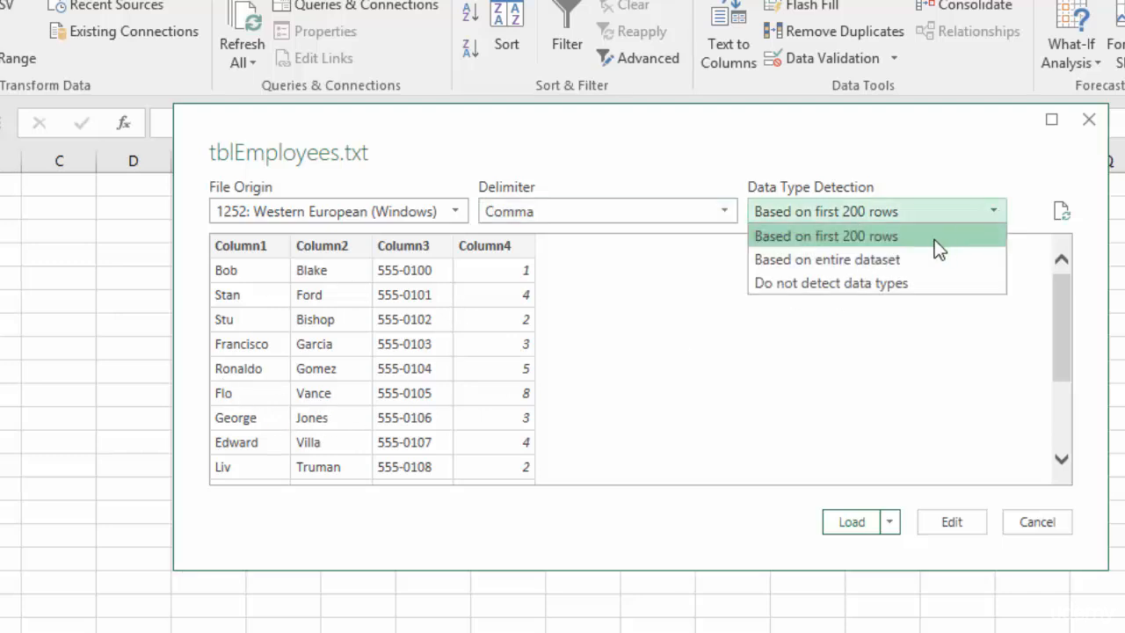
click(875, 236)
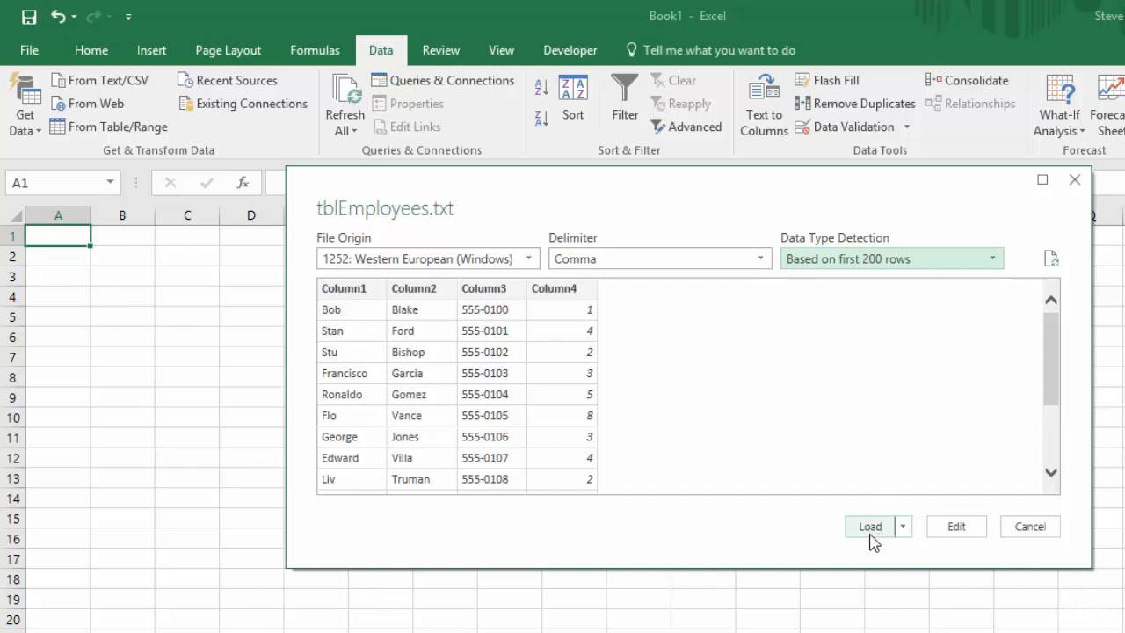
click(903, 527)
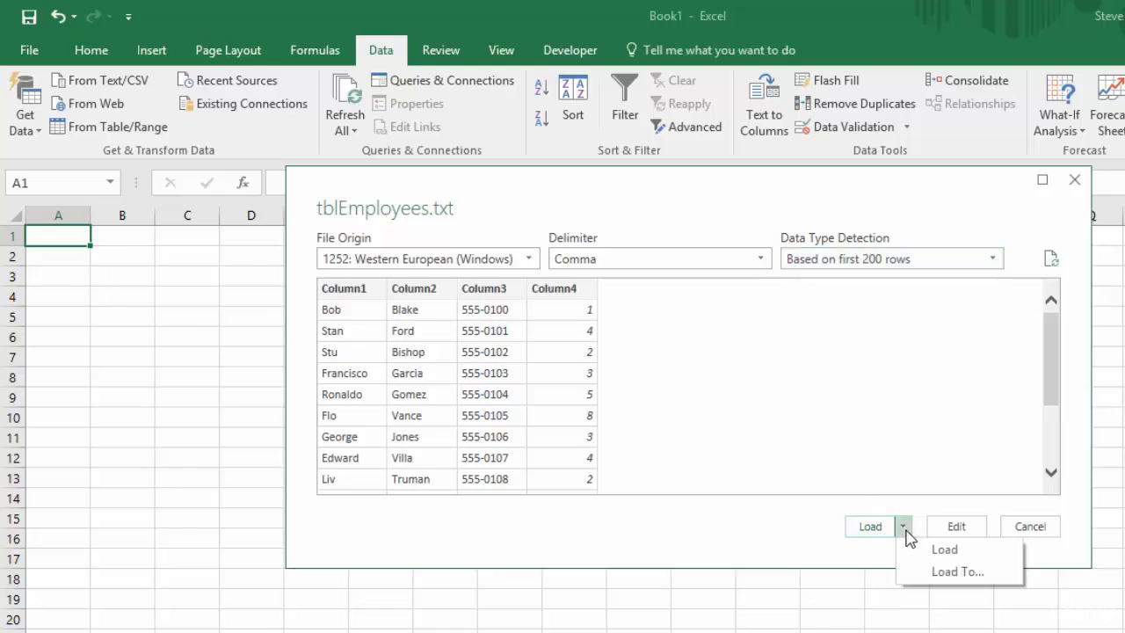
click(957, 572)
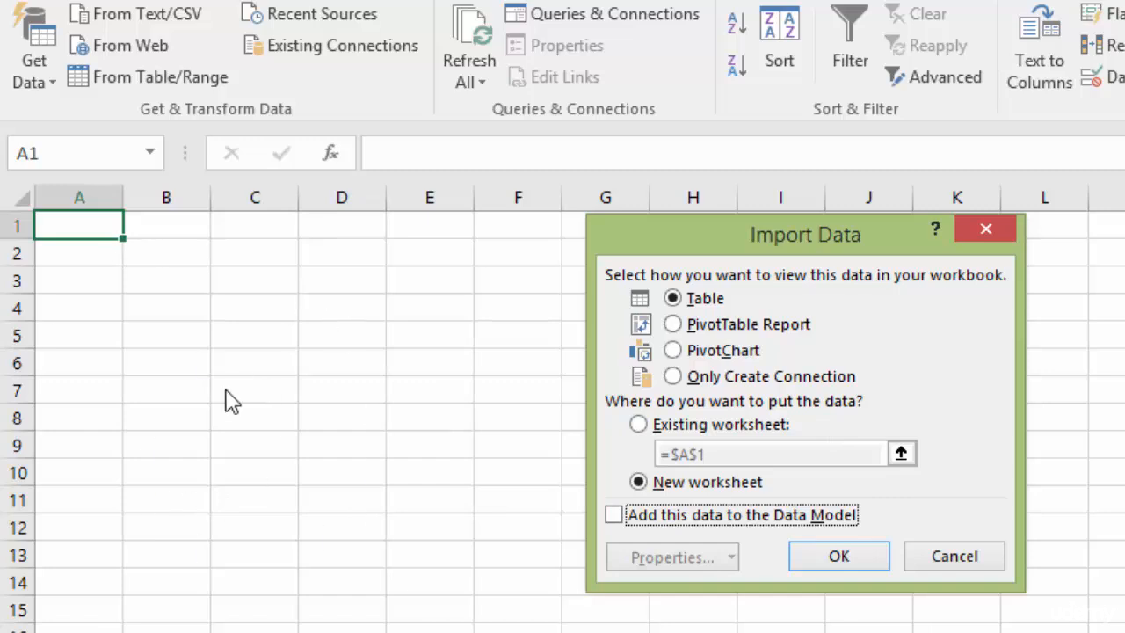
Load the data as a table into the existing worksheet, starting at cell B2 of Sheet1.
click(639, 425)
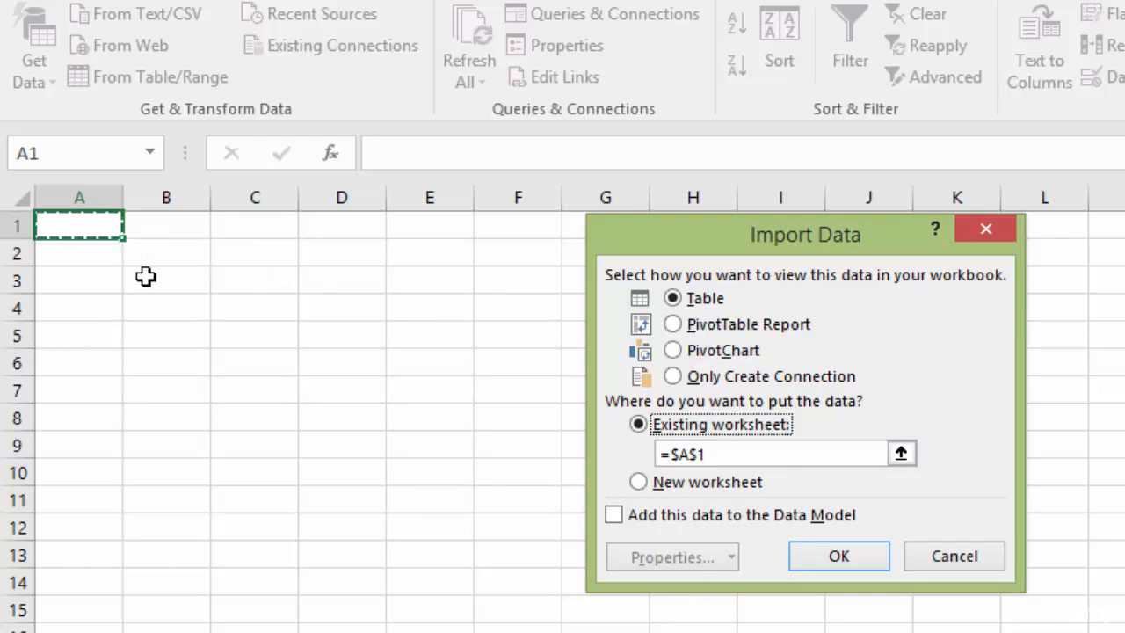
click(901, 456)
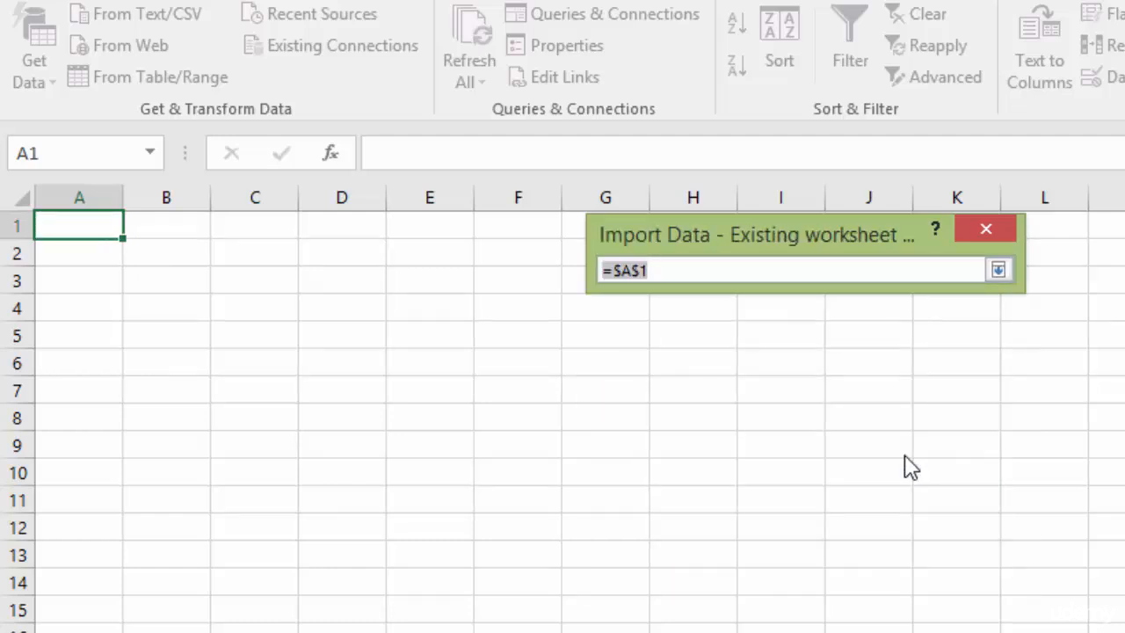
key(Down)
key(Right)
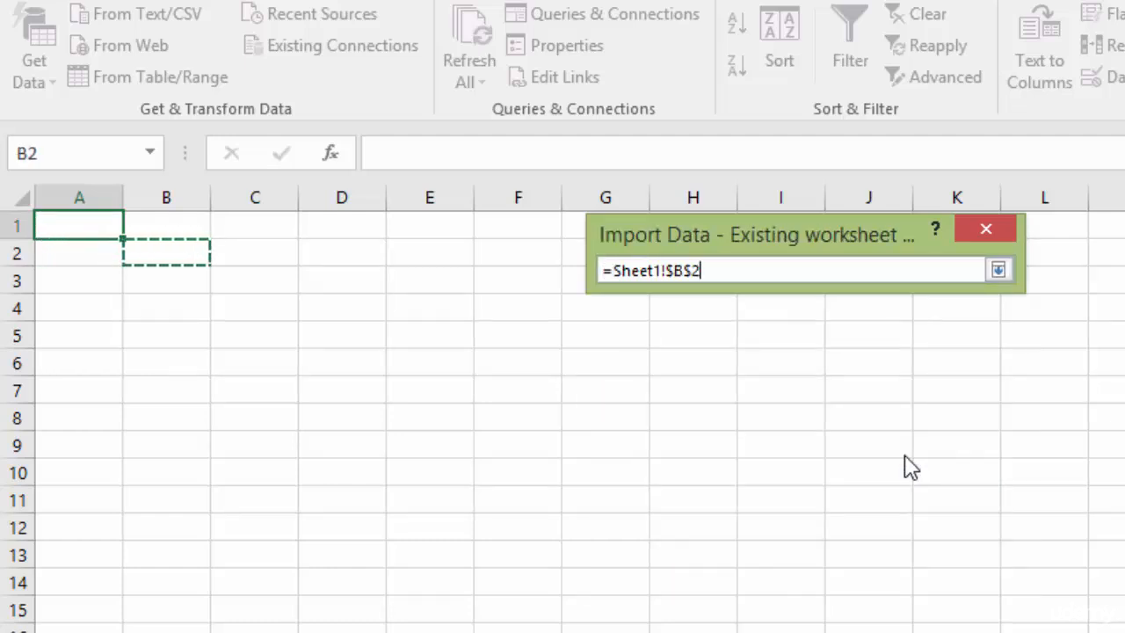
click(255, 291)
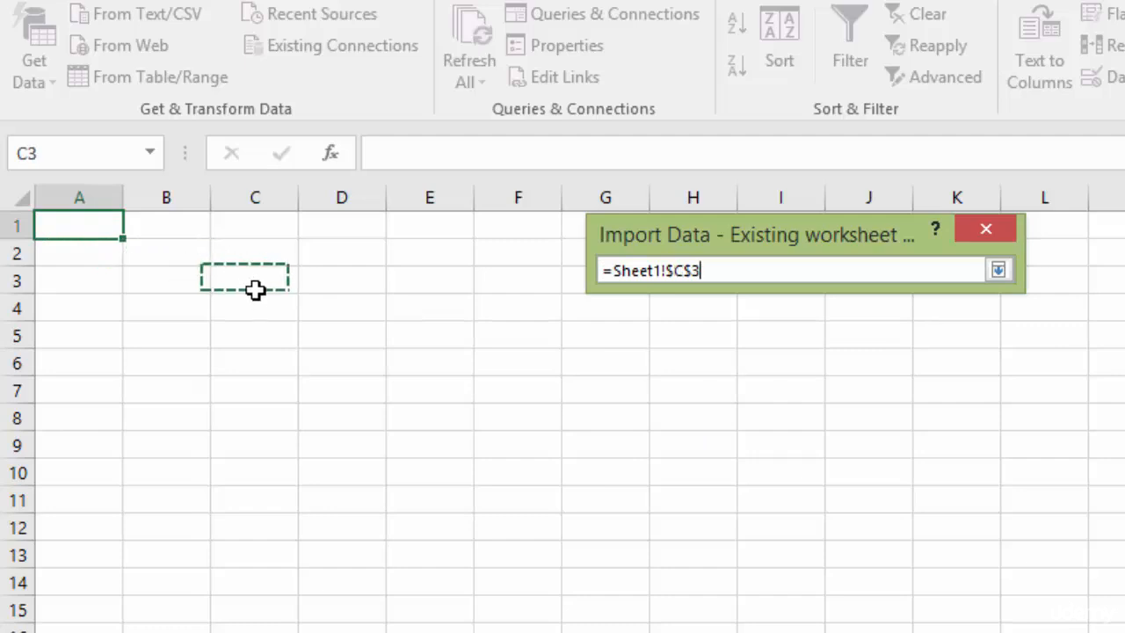
click(157, 253)
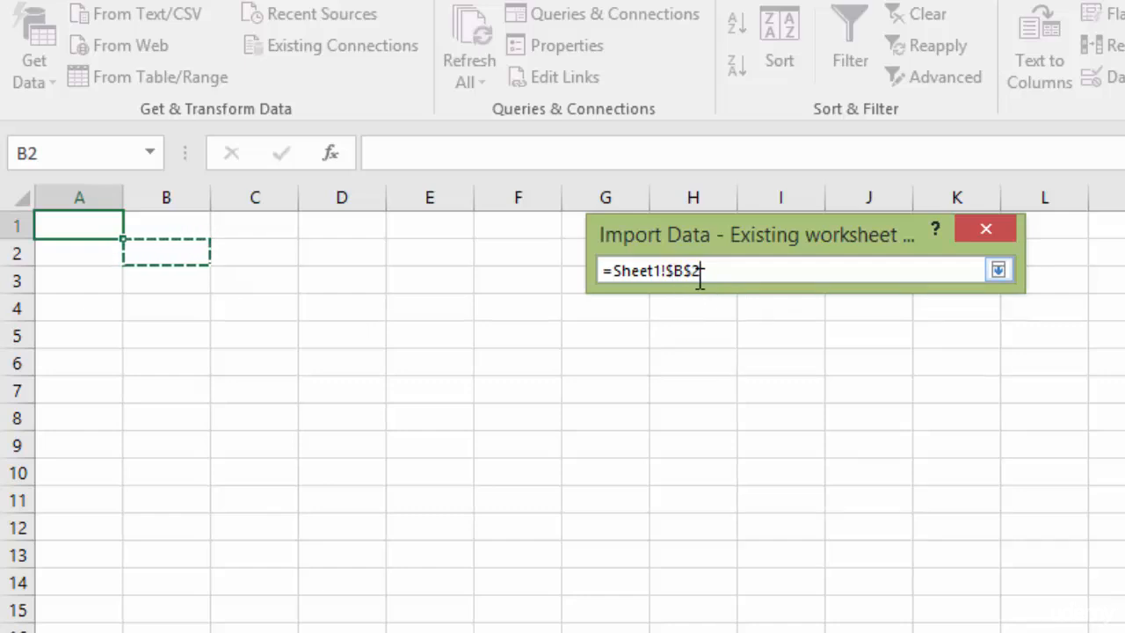
click(999, 271)
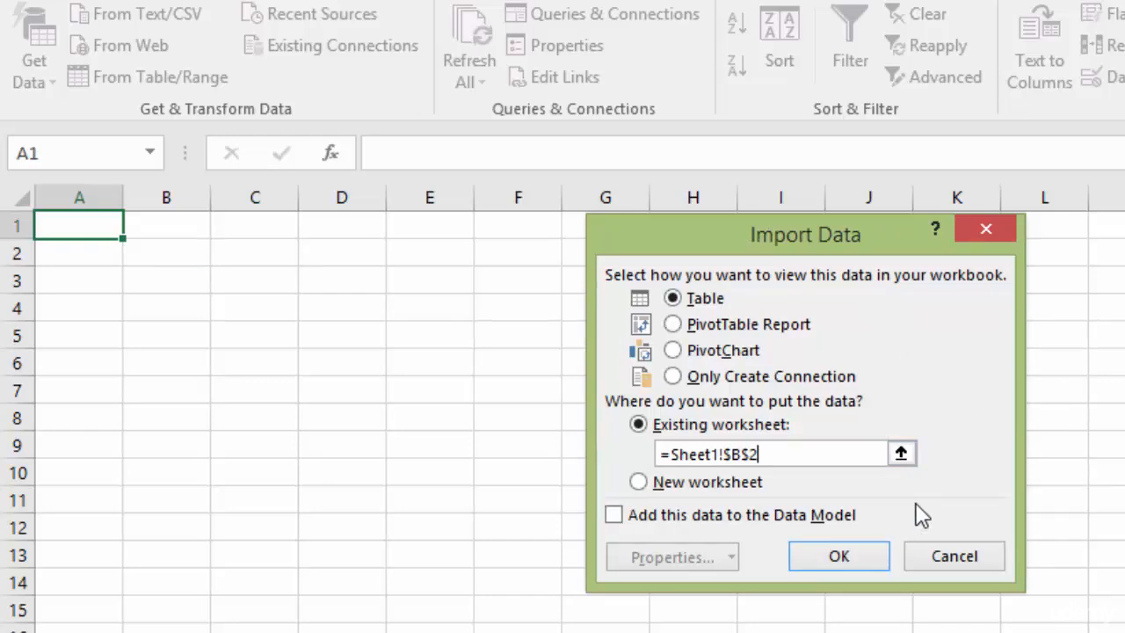
click(862, 561)
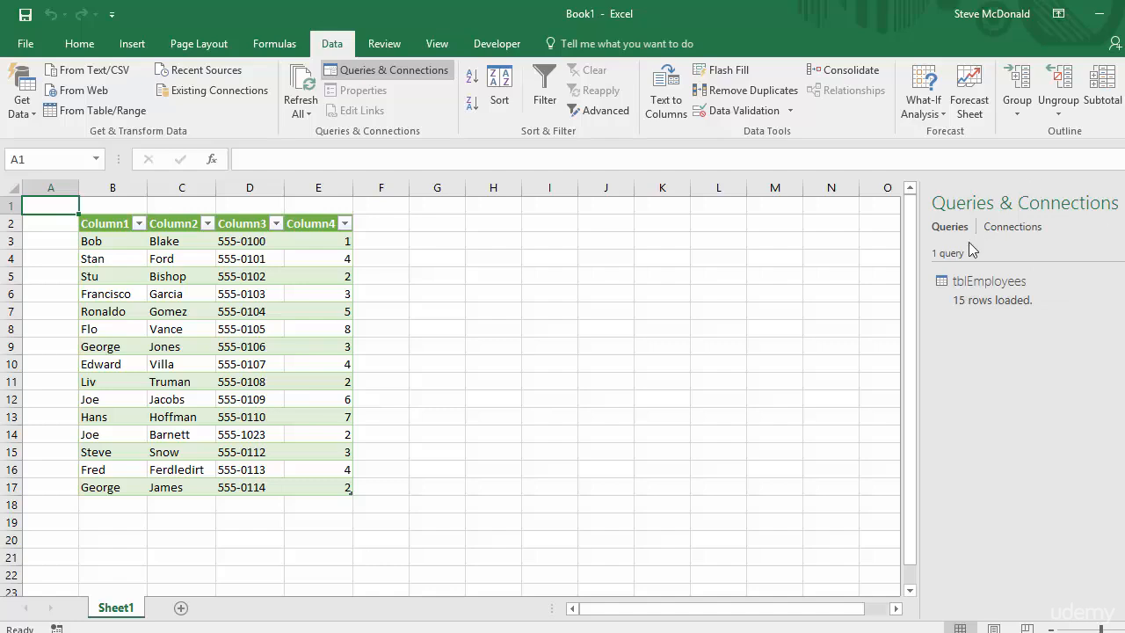
Start a data import from a workbook, search Documents for "tbl" and open the tblEmployees workbook.
mouse_move(1010, 303)
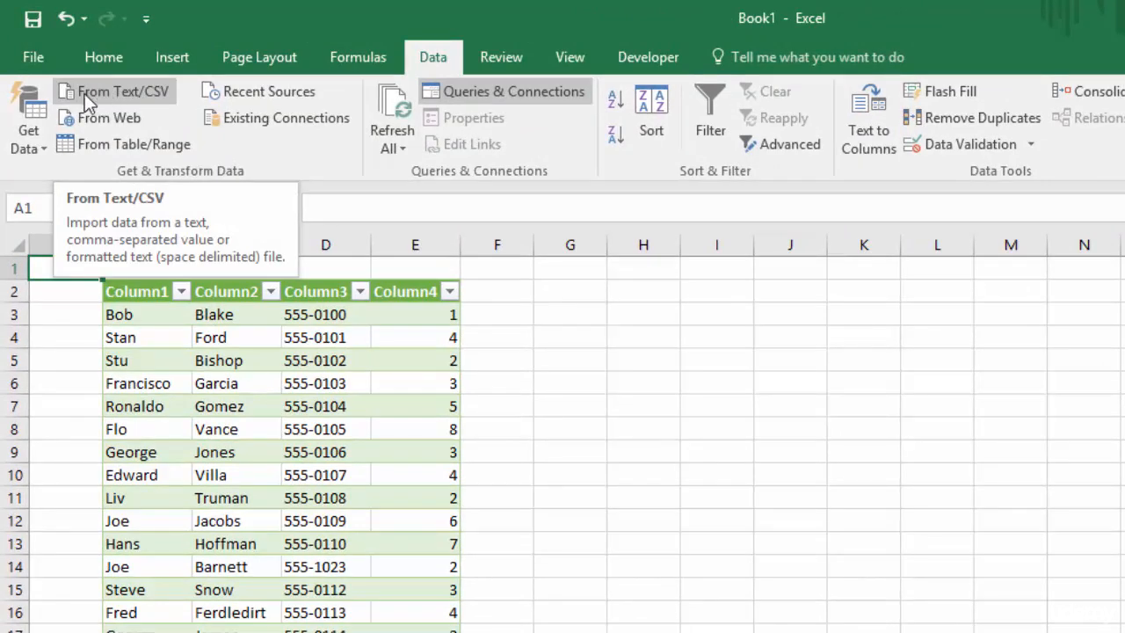
click(43, 146)
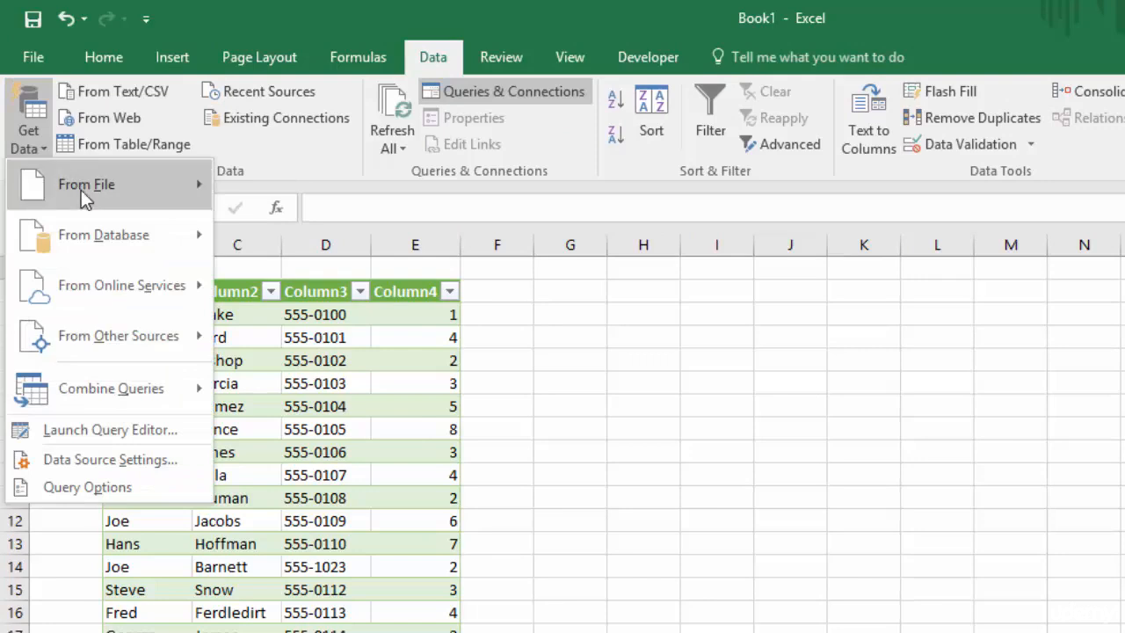
mouse_move(83, 198)
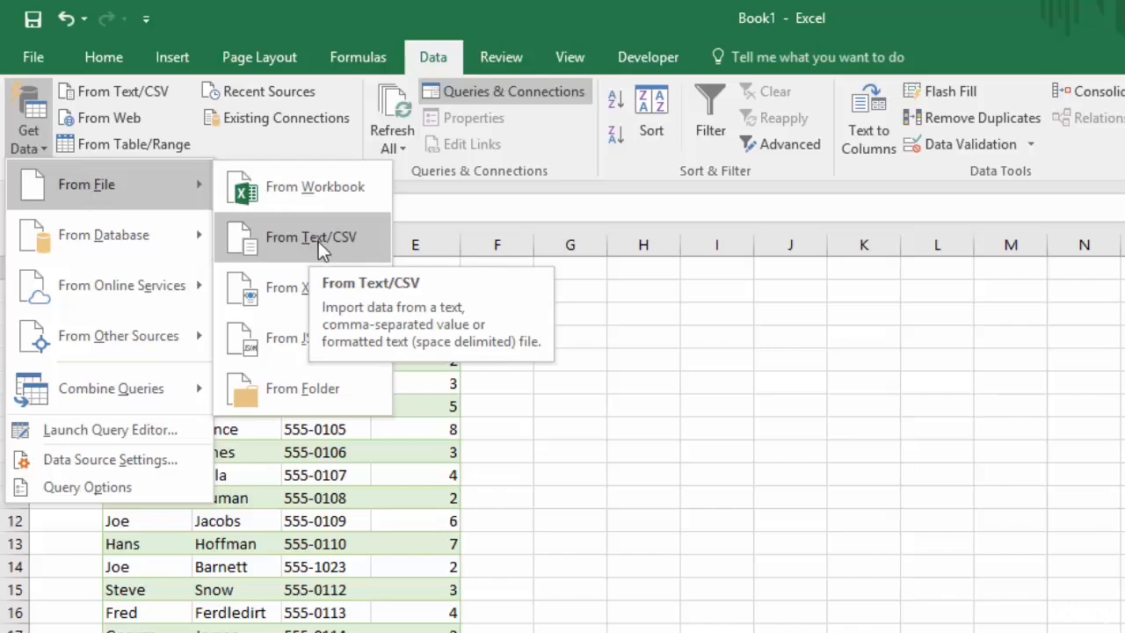
click(288, 191)
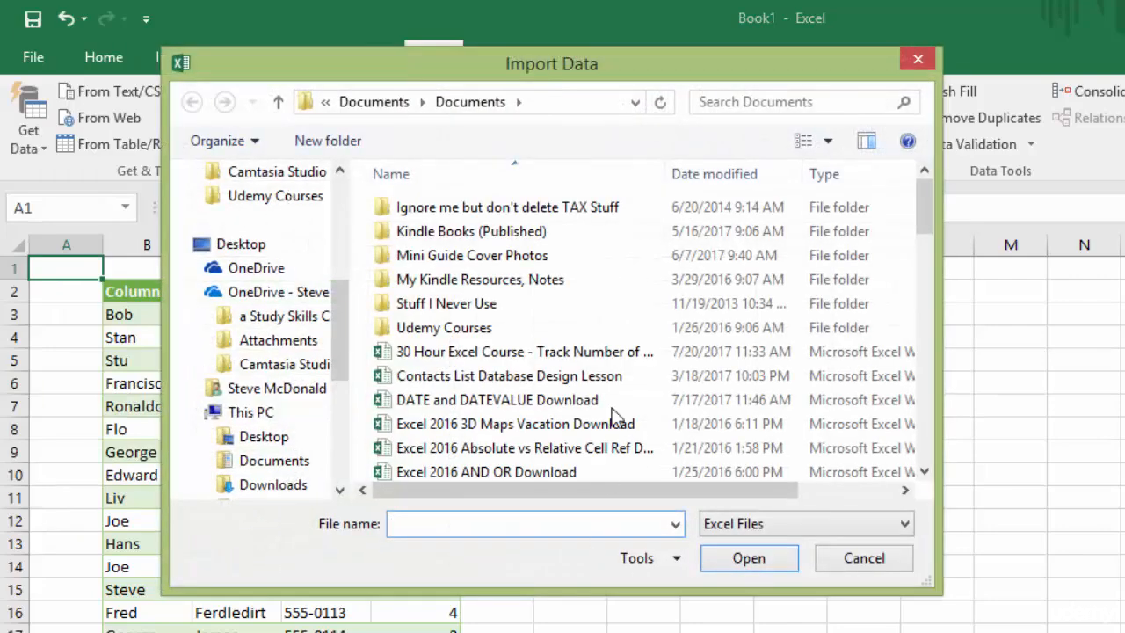
click(762, 101)
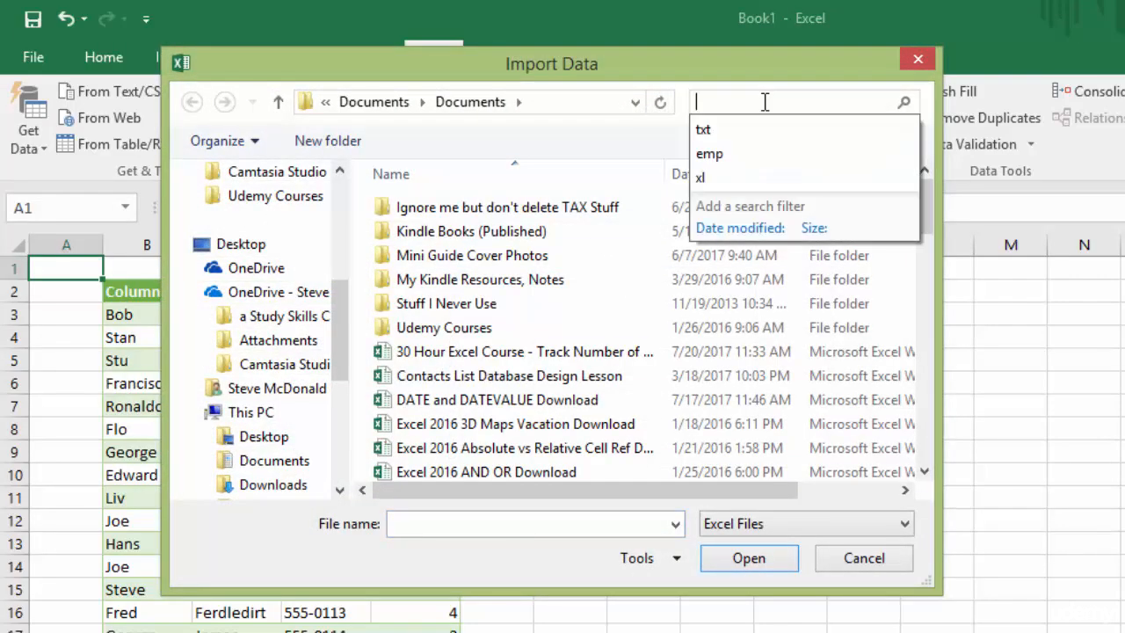
text(tbl)
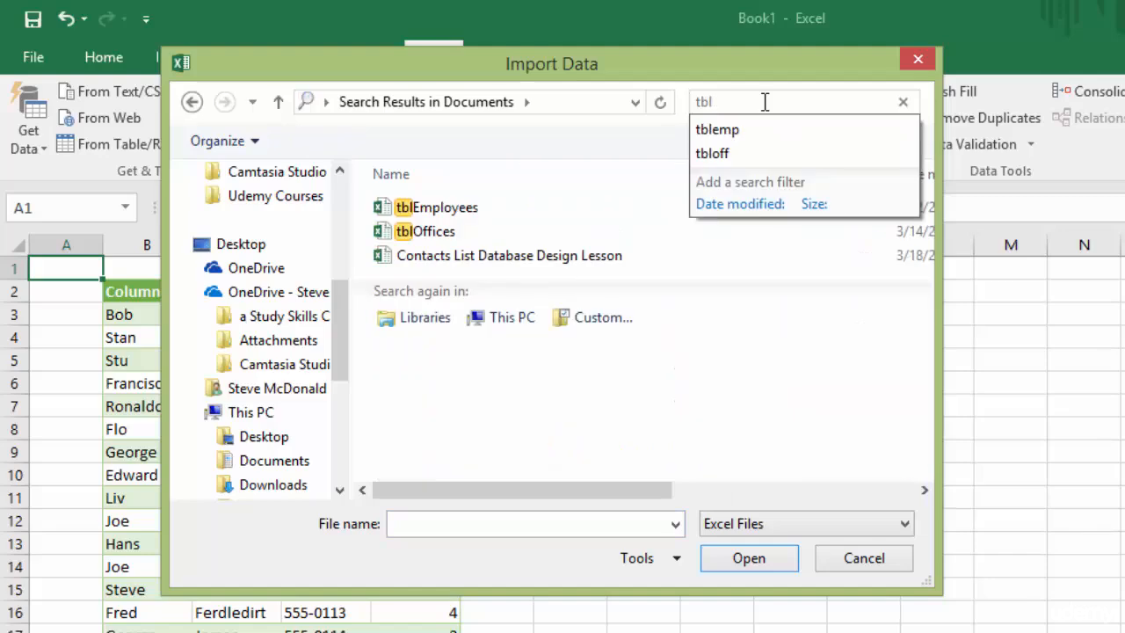
click(442, 216)
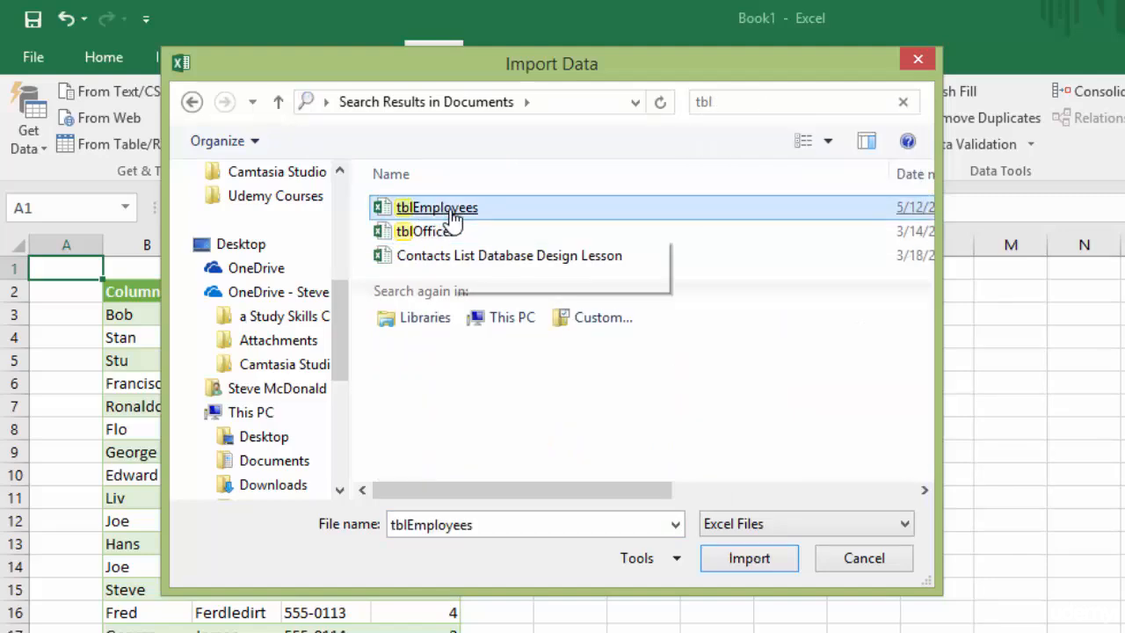
double_click(450, 216)
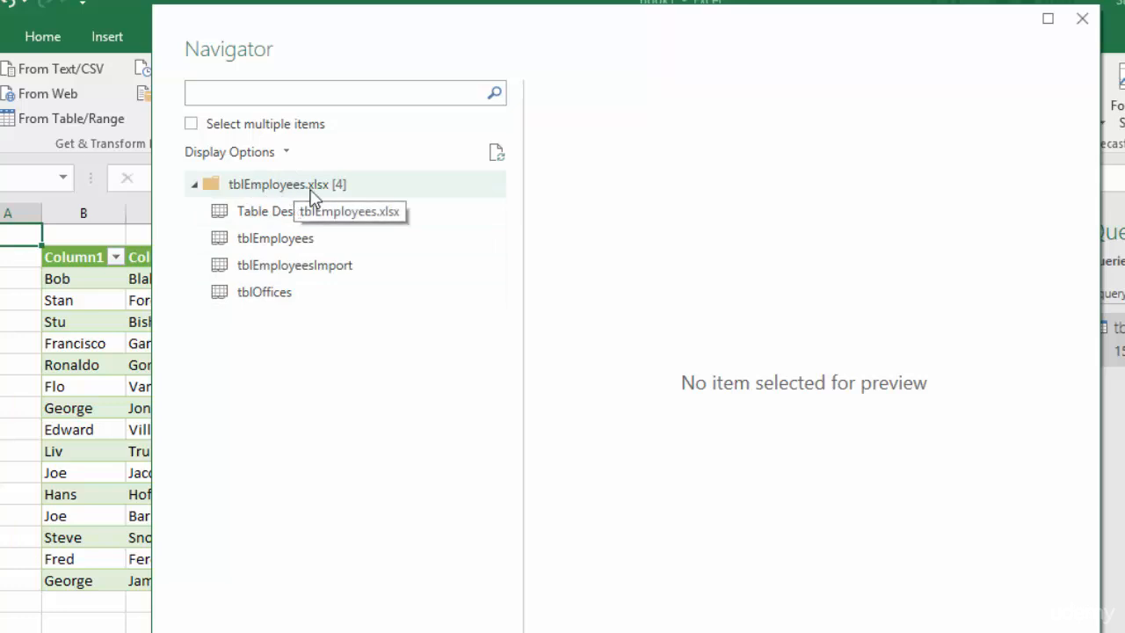
Preview the tblOffices, tblEmployees and tblEmployeesImport sheets of the tblEmployees workbook in the Navigator.
click(282, 302)
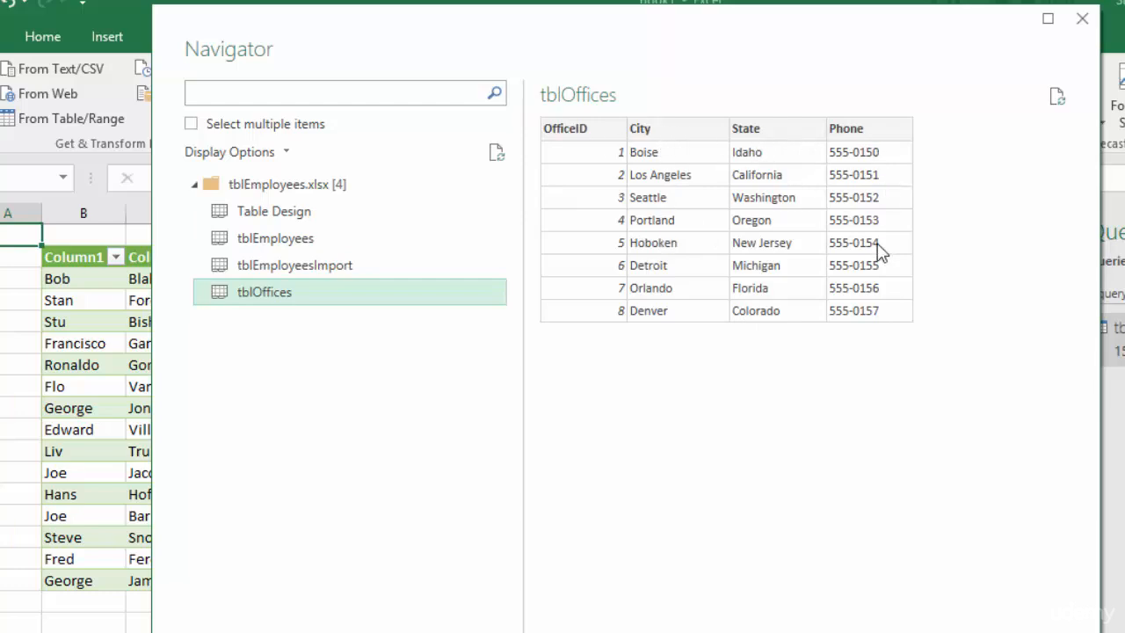
click(280, 247)
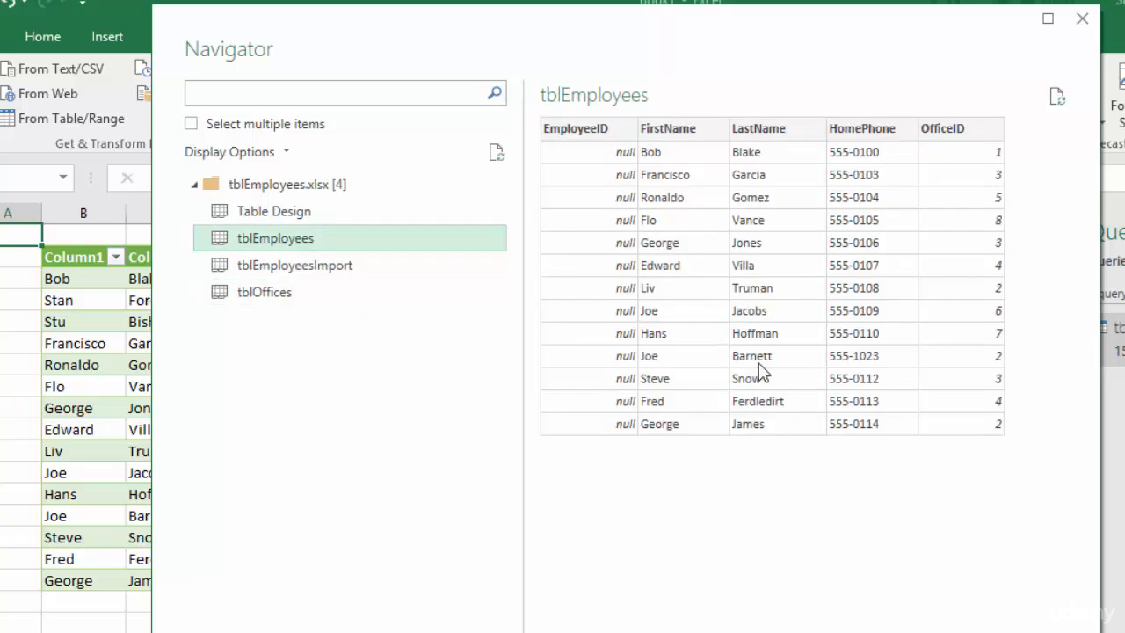
click(286, 275)
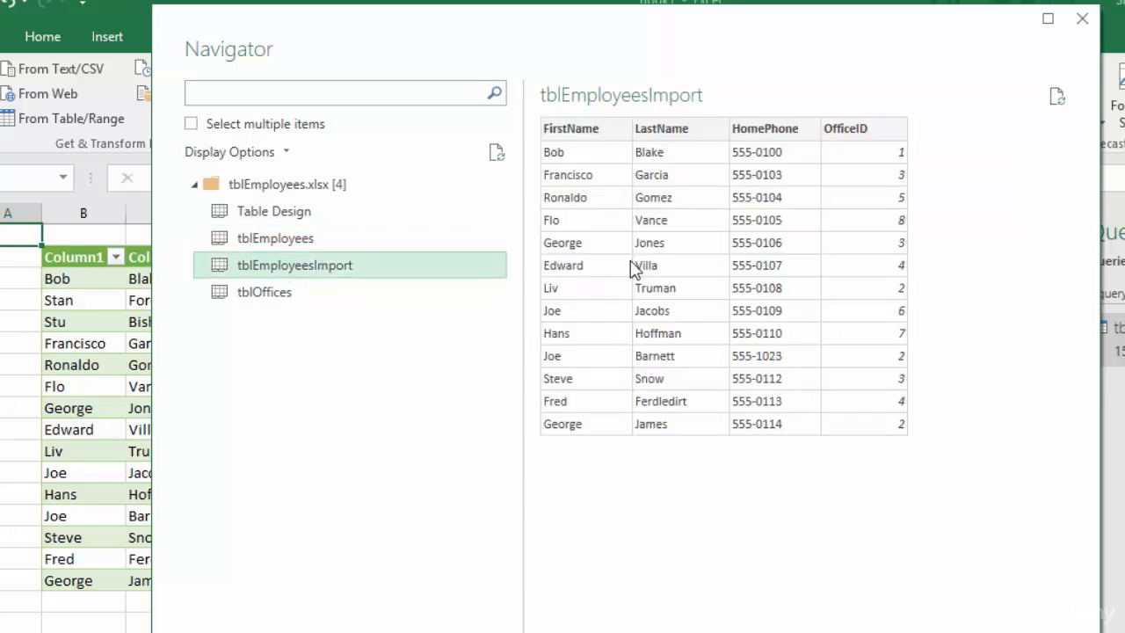
Load the tblEmployeesImport sheet from the tblEmployees workbook as a table in a new worksheet.
click(259, 246)
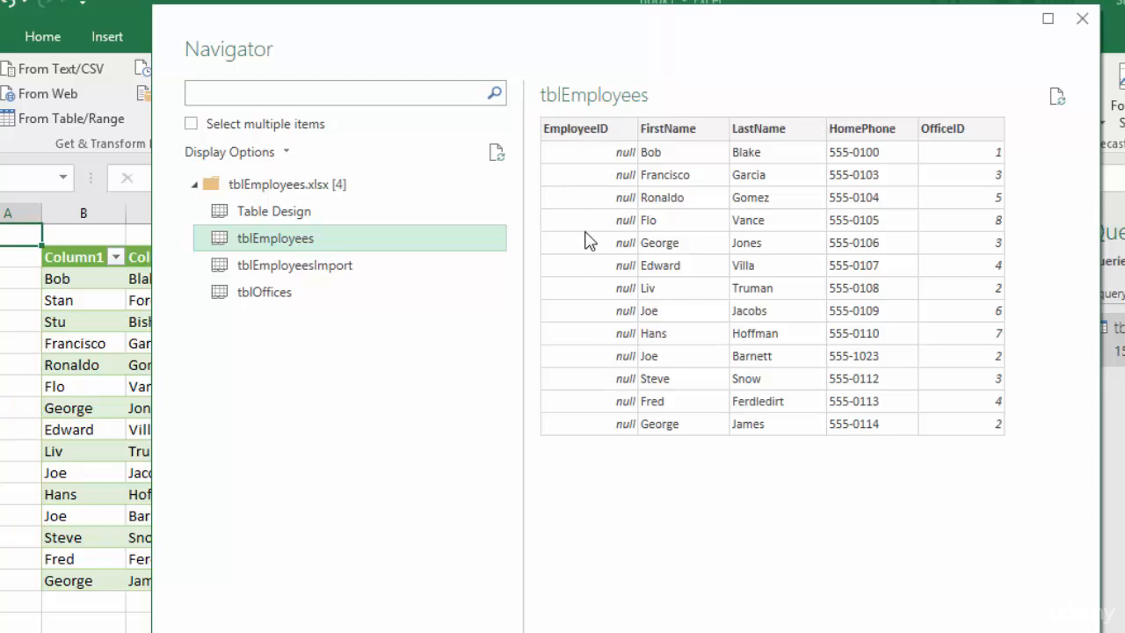
click(297, 277)
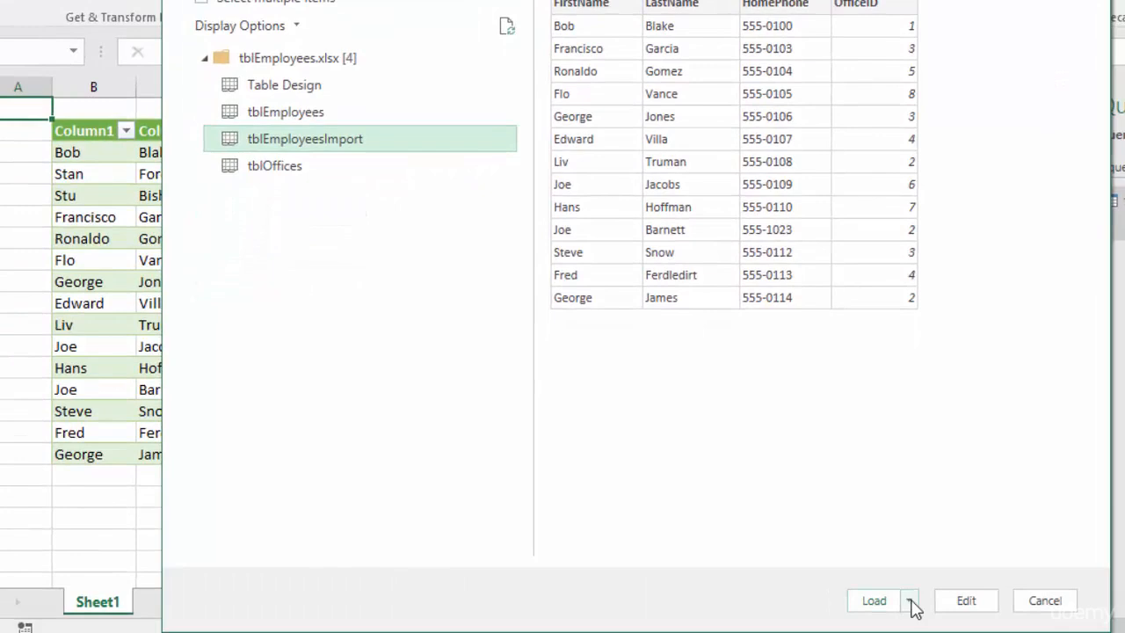
click(910, 601)
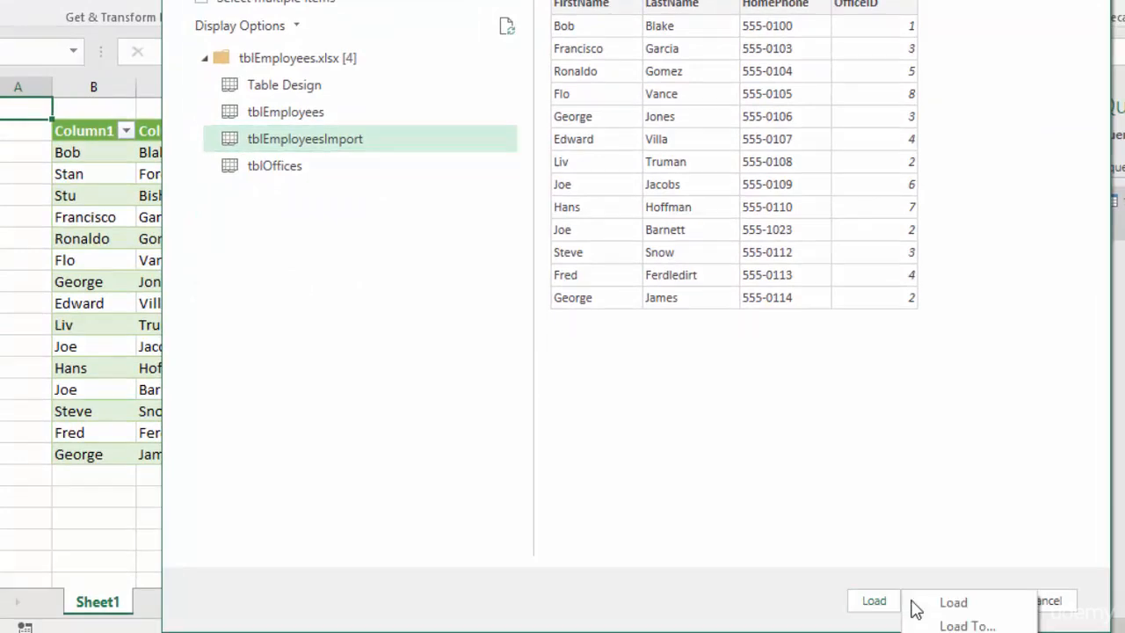
click(966, 626)
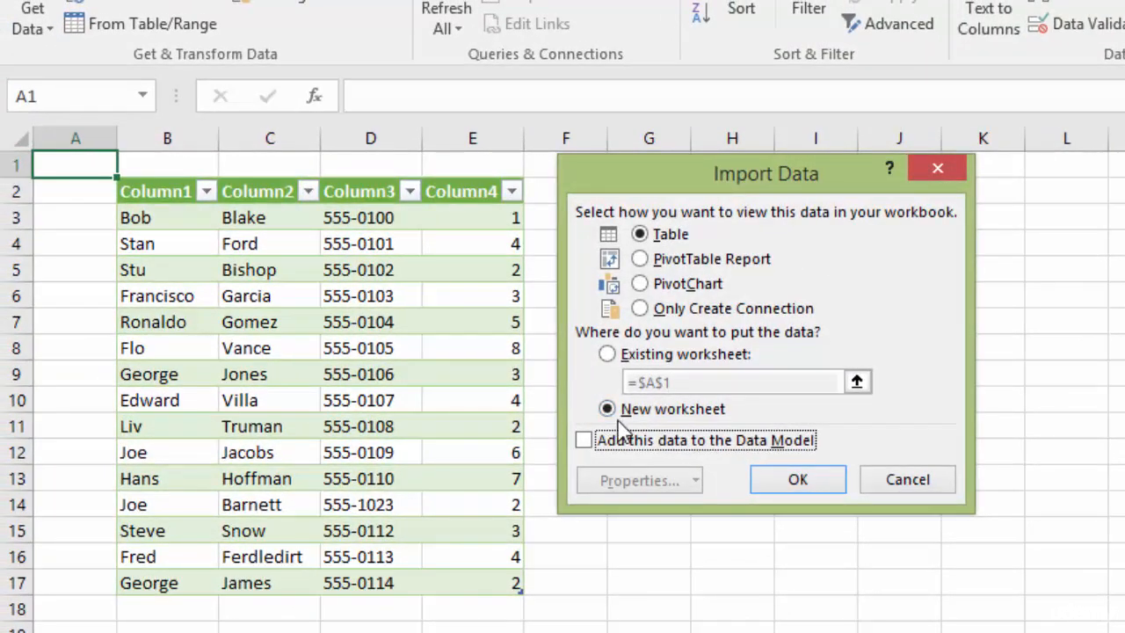
click(819, 483)
key(Down)
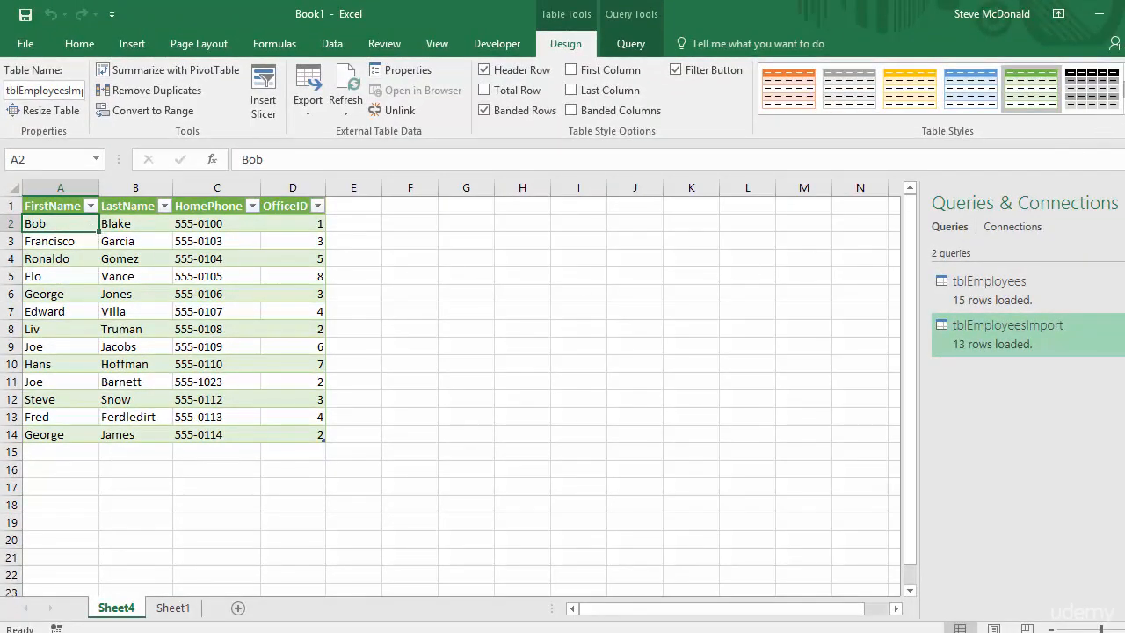
Remove the imported table's formatting by applying the None table style.
click(1123, 76)
click(1124, 76)
click(1124, 75)
click(1123, 76)
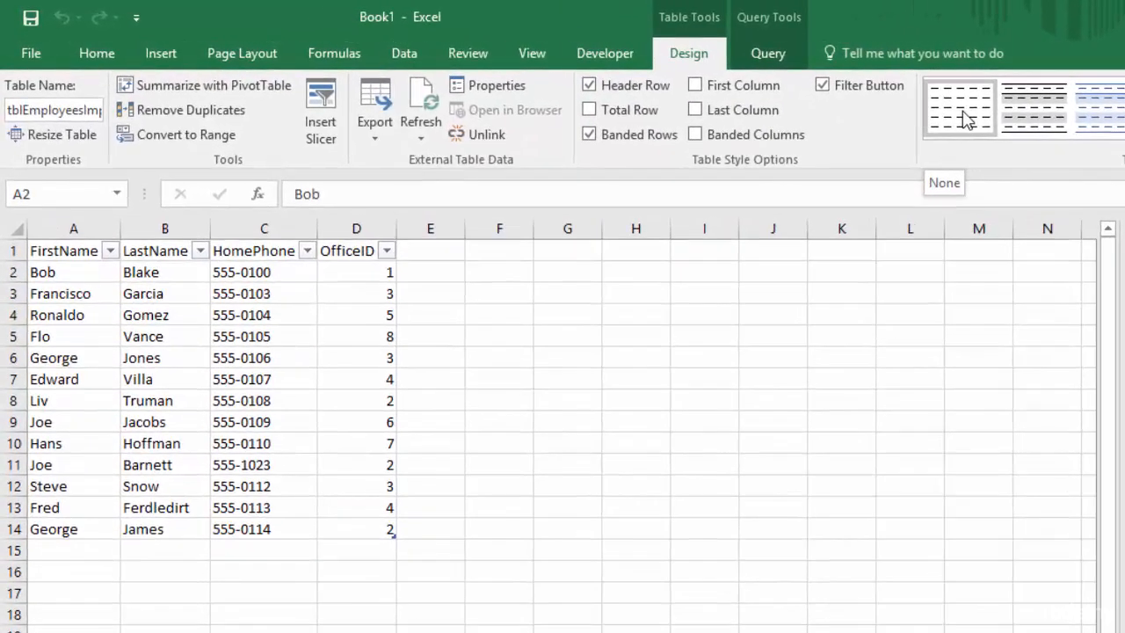
click(967, 119)
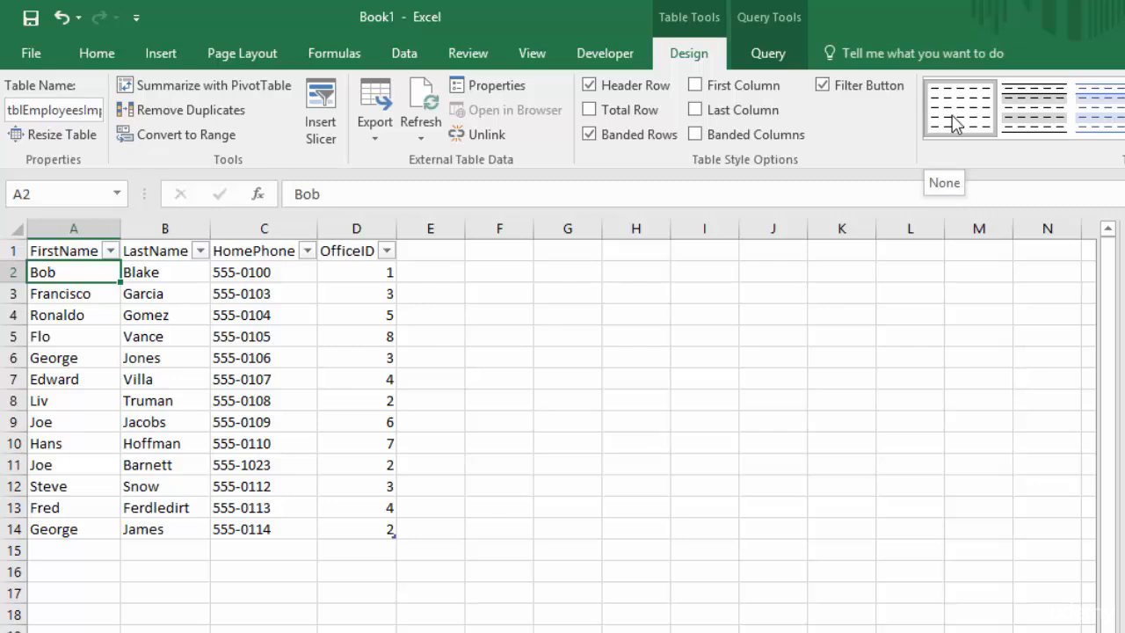
Convert the imported employee table to a normal range, permanently removing its query definition from the sheet.
click(184, 139)
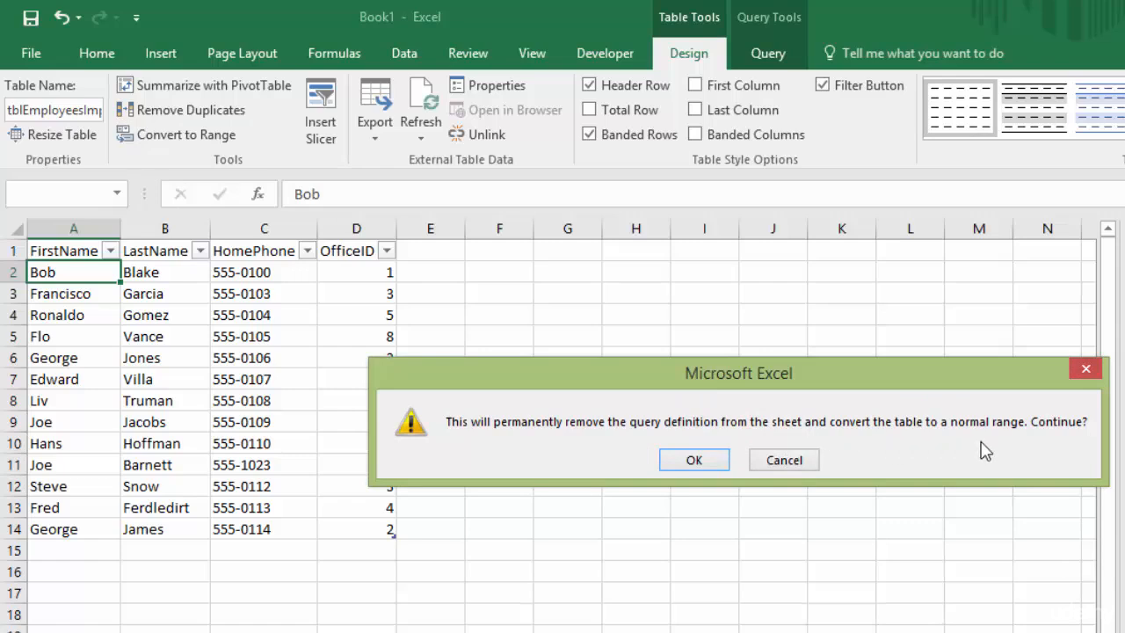
click(693, 462)
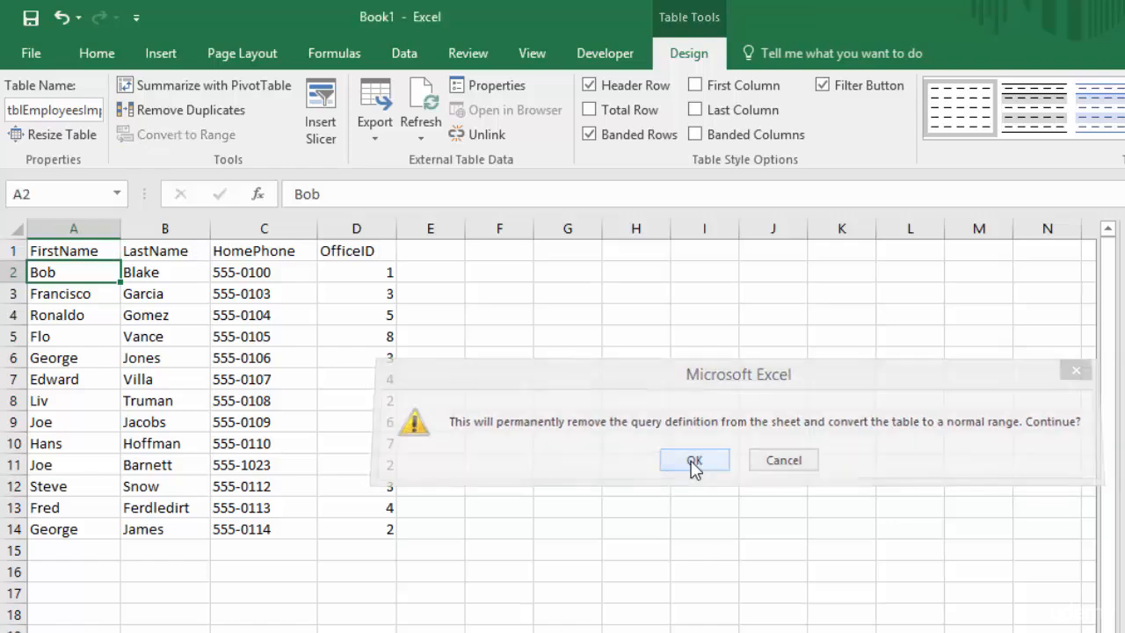
click(262, 403)
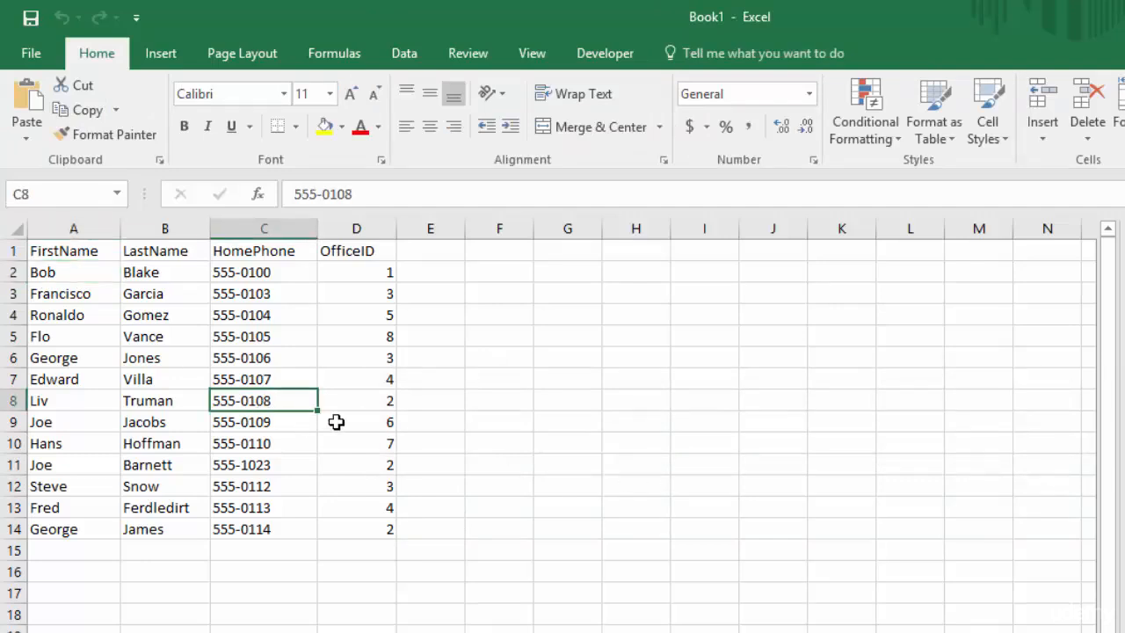
click(472, 521)
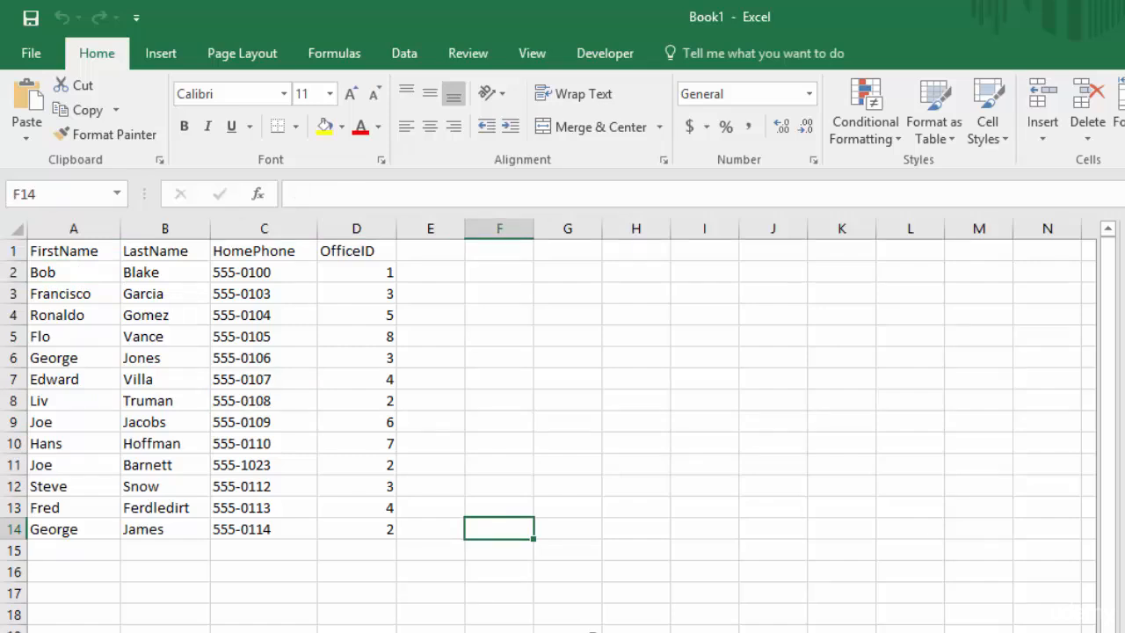
Show the file-based source types available for getting external data.
click(402, 54)
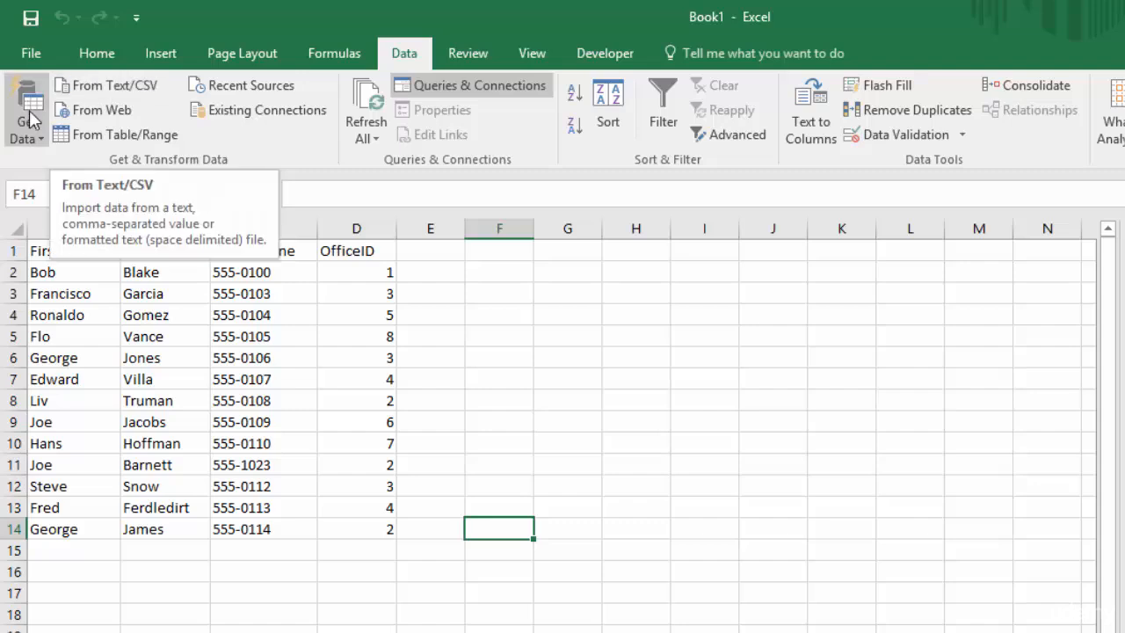
click(33, 140)
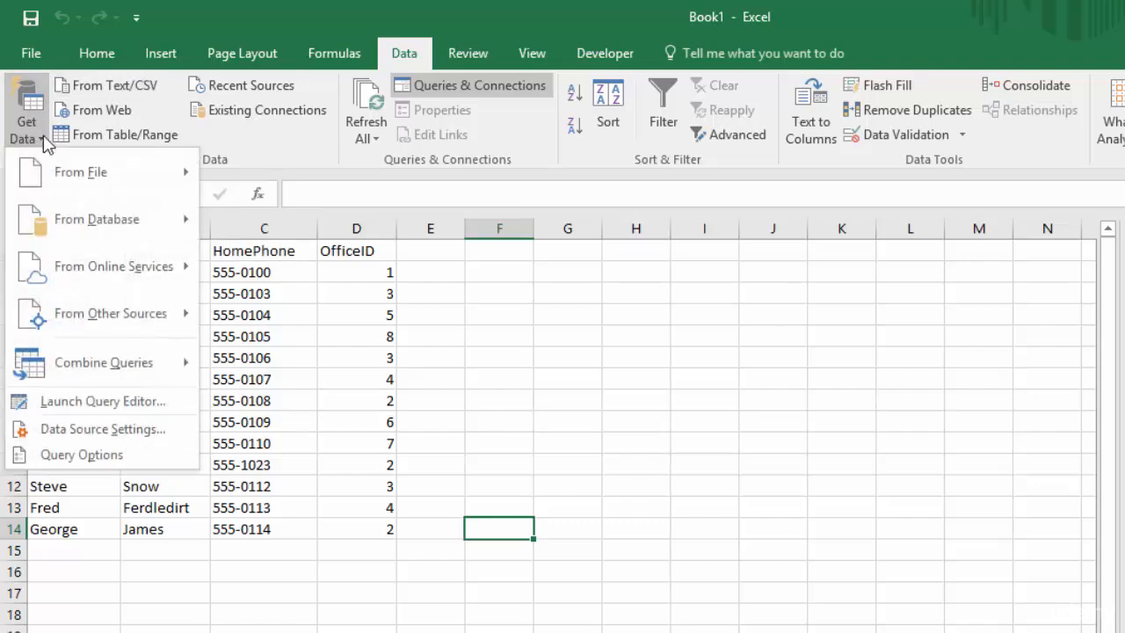
mouse_move(112, 173)
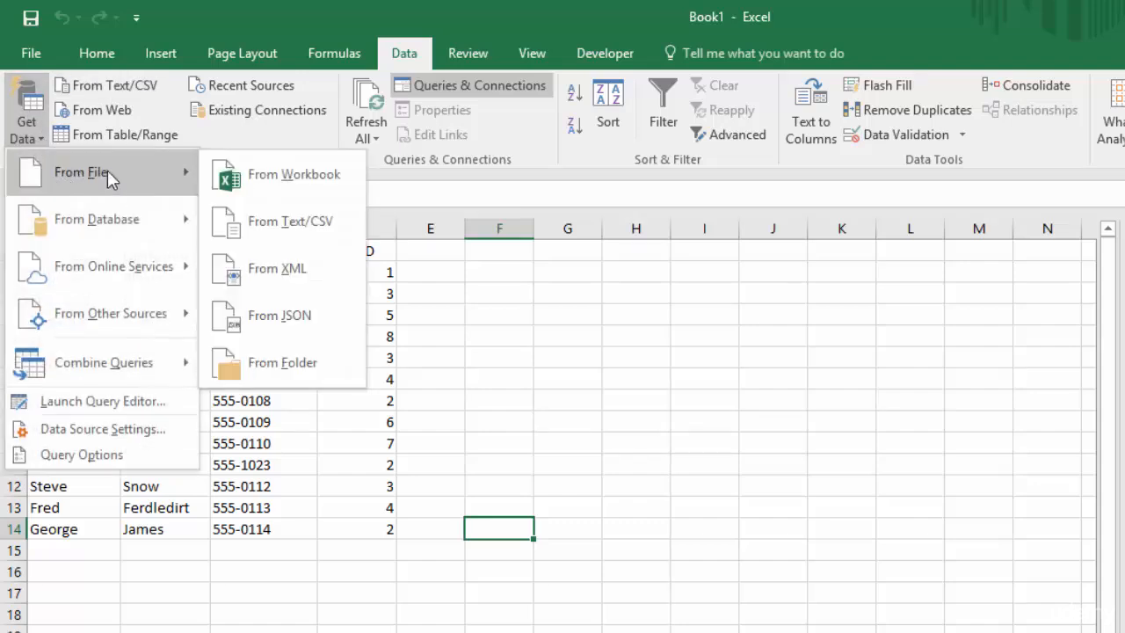